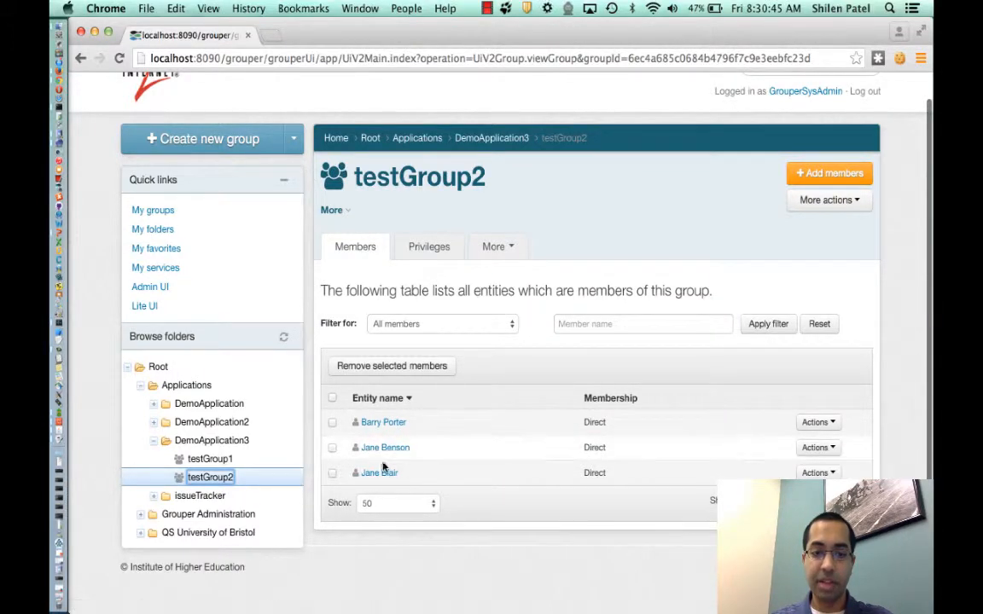
- Add Applications:DemoApplication3:testGroup2 as a member of testGroup1 with default privileges
{"action": "left_click", "coordinate": [203, 461]}
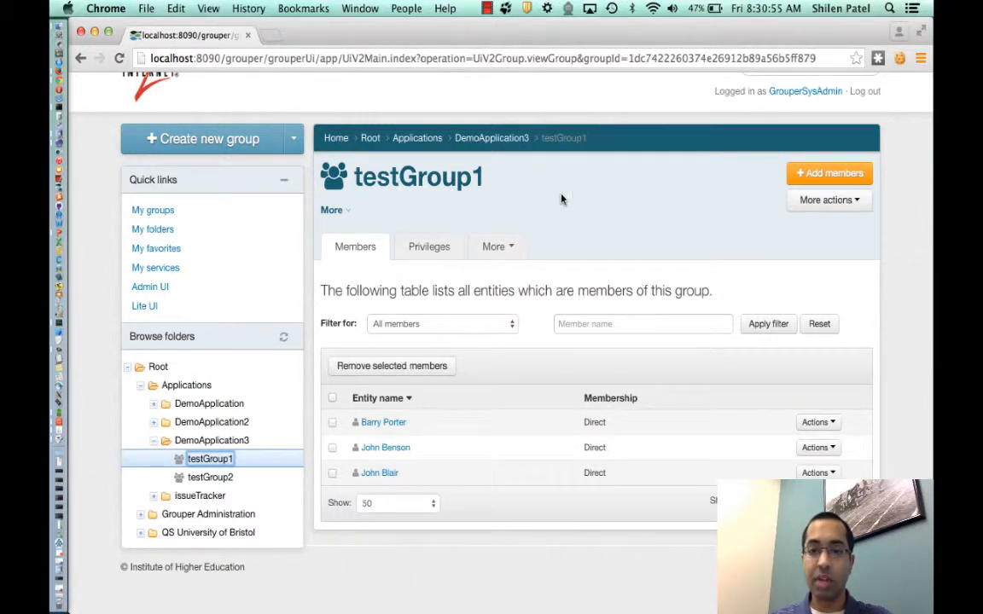
{"action": "left_click", "coordinate": [812, 170]}
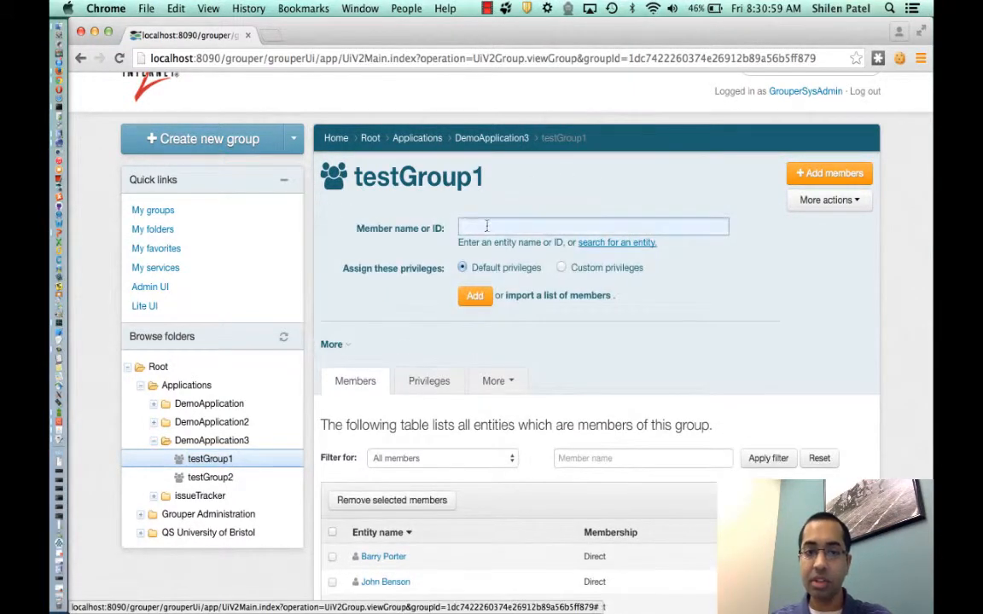
{"action": "type", "text": "testgroup2"}
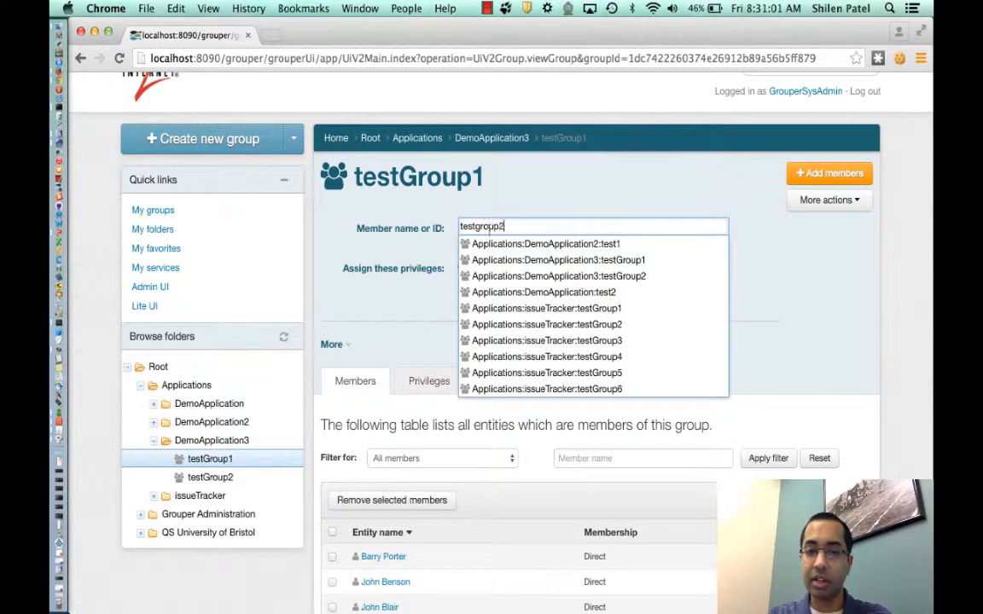
{"action": "left_click", "coordinate": [581, 247]}
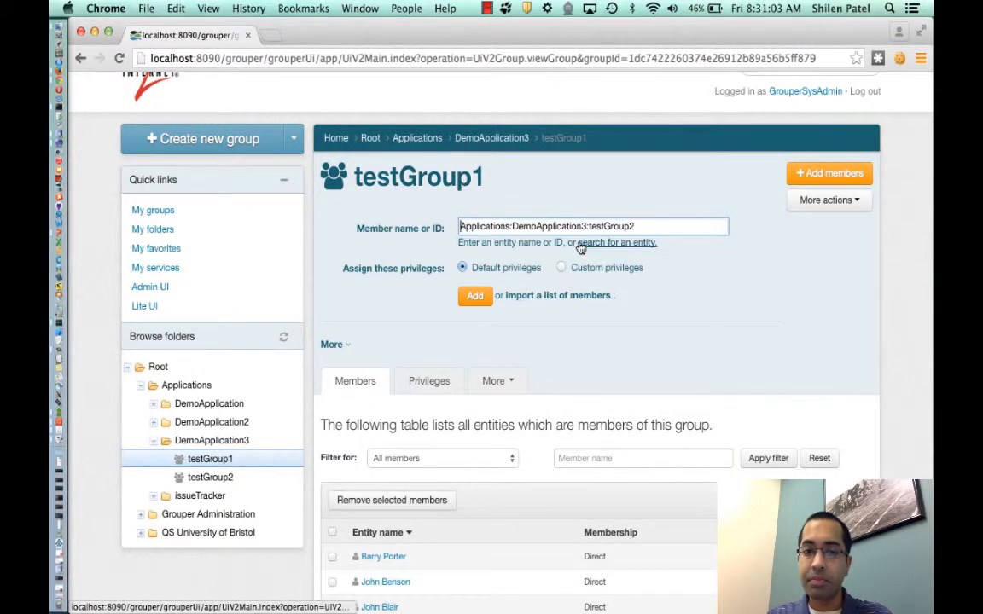
{"action": "left_click", "coordinate": [475, 298]}
{"action": "scroll", "coordinate": [495, 307], "scroll_direction": "down", "scroll_amount": 2}
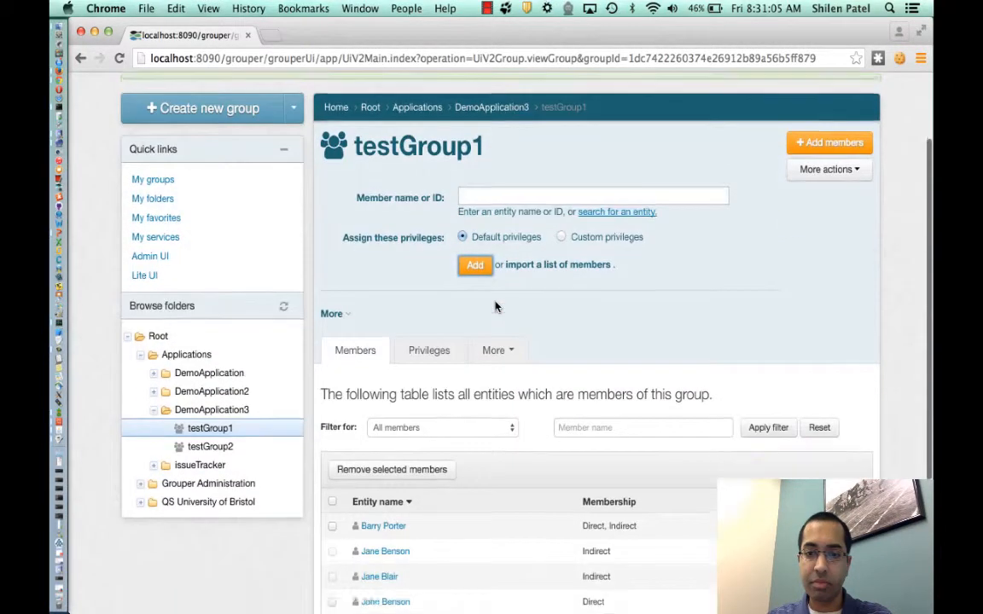
{"action": "scroll", "coordinate": [495, 307], "scroll_direction": "down", "scroll_amount": 5}
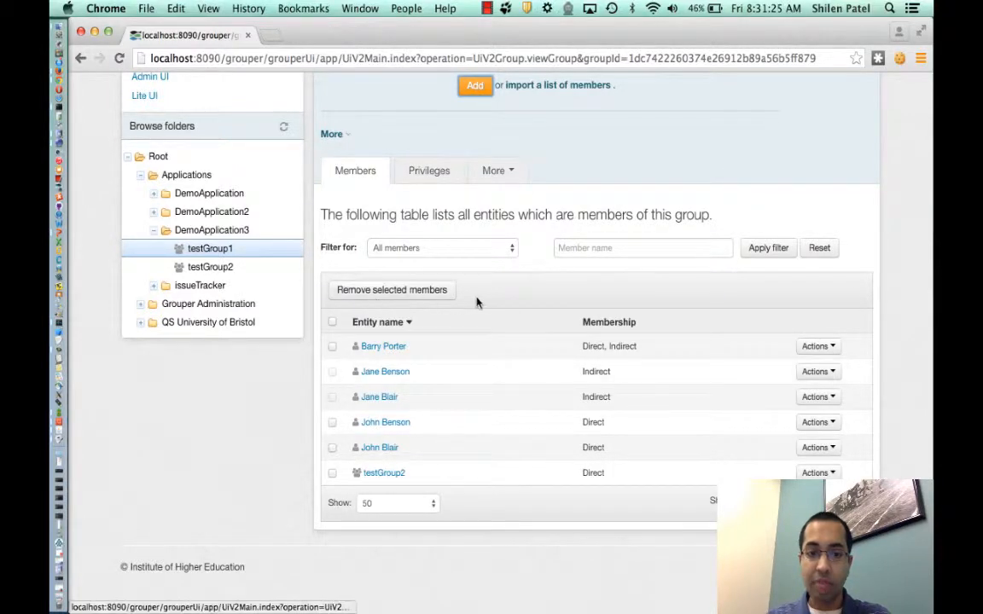
- Filter the testGroup1 member list to entities that have direct membership
{"action": "left_click", "coordinate": [384, 248]}
{"action": "left_click", "coordinate": [406, 263]}
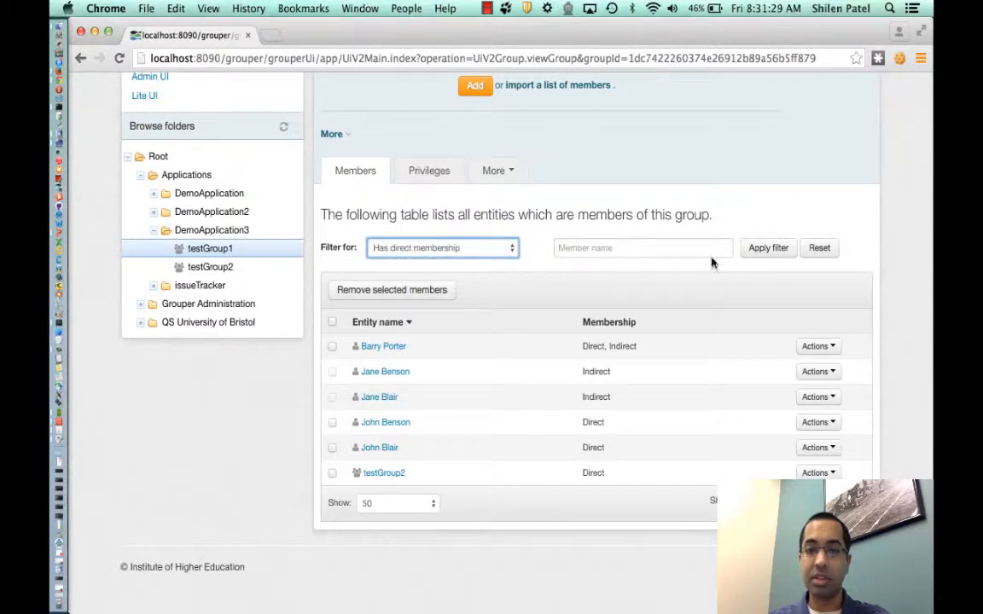
{"action": "left_click", "coordinate": [764, 248]}
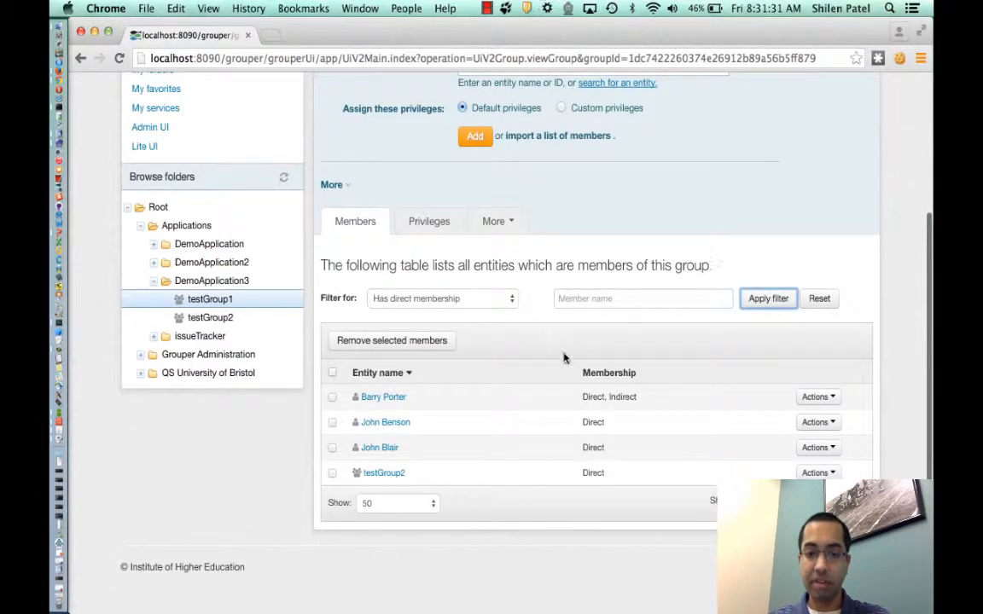
- Filter the testGroup1 member list to entities that have indirect membership
{"action": "left_click", "coordinate": [423, 303]}
{"action": "left_click", "coordinate": [410, 314]}
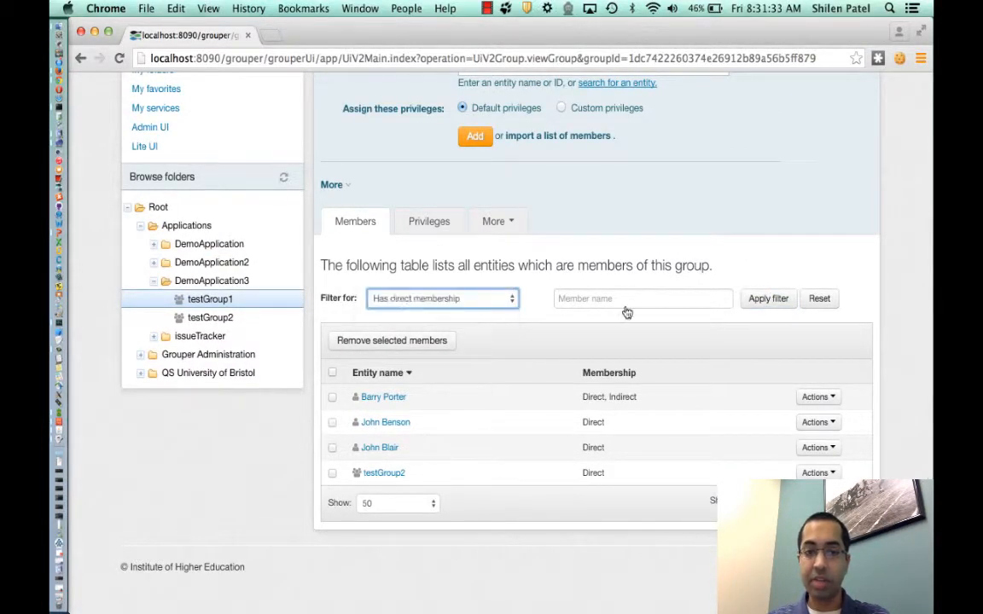
{"action": "left_click", "coordinate": [769, 298]}
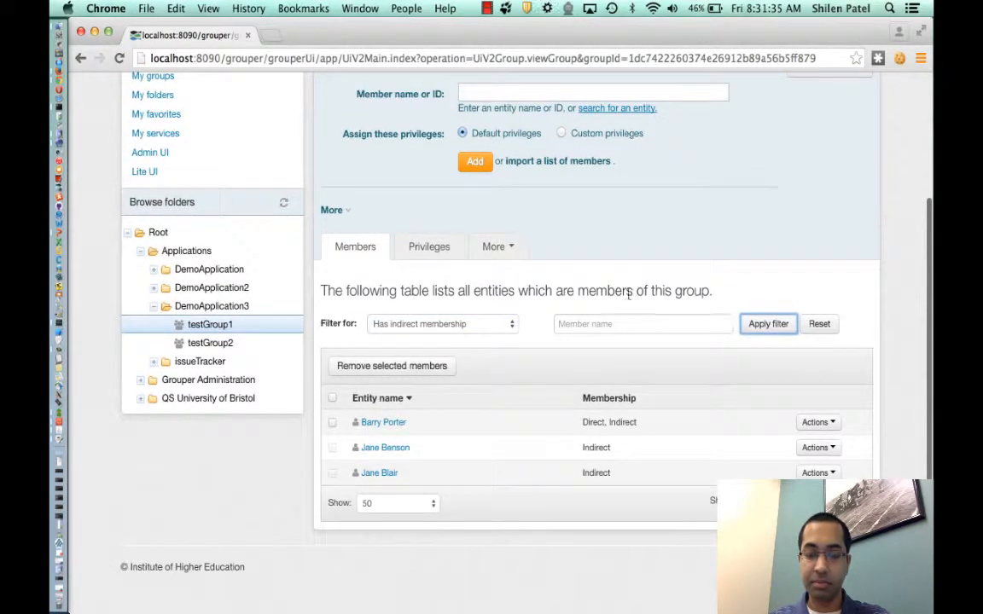
- Set the membership filter back to all members and apply it to testGroup1's list
{"action": "left_click", "coordinate": [450, 325]}
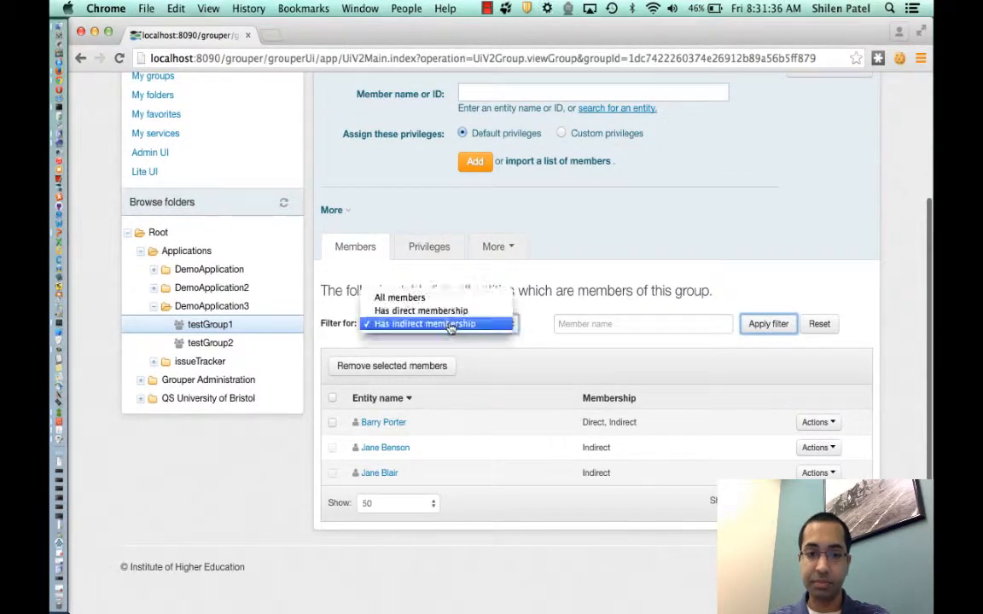
{"action": "left_click", "coordinate": [444, 295]}
{"action": "left_click", "coordinate": [768, 324]}
{"action": "scroll", "coordinate": [653, 312], "scroll_direction": "down", "scroll_amount": 2}
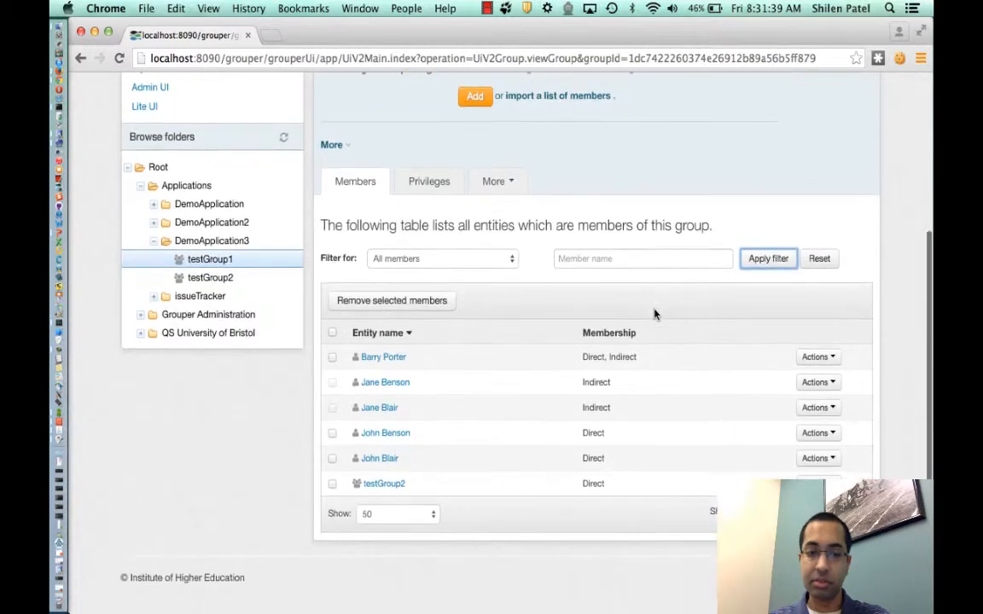
- Filter the testGroup1 members by name using the surname shared by two of the listed people
{"action": "left_click", "coordinate": [611, 247]}
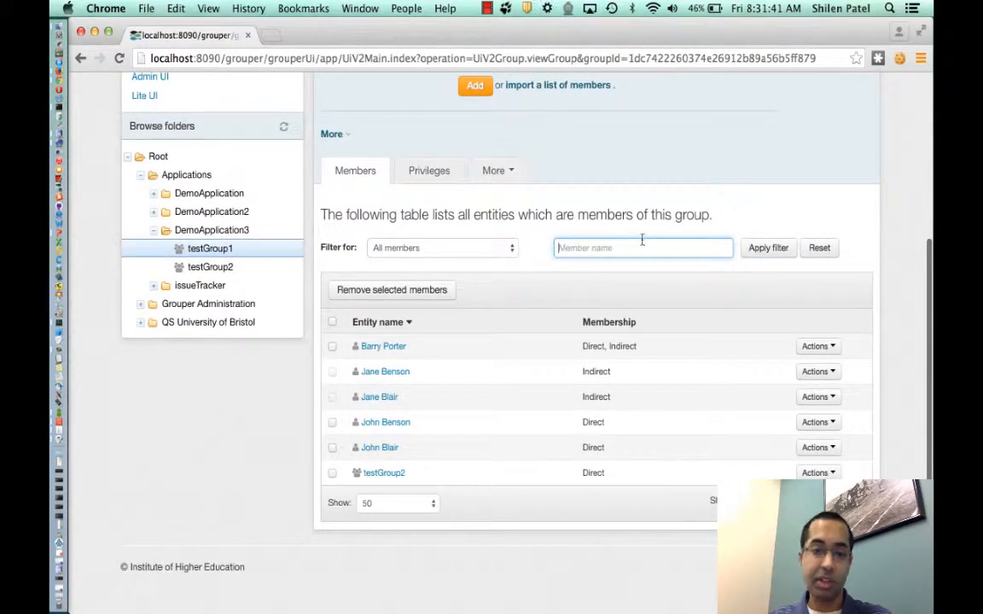
{"action": "type", "text": "benson"}
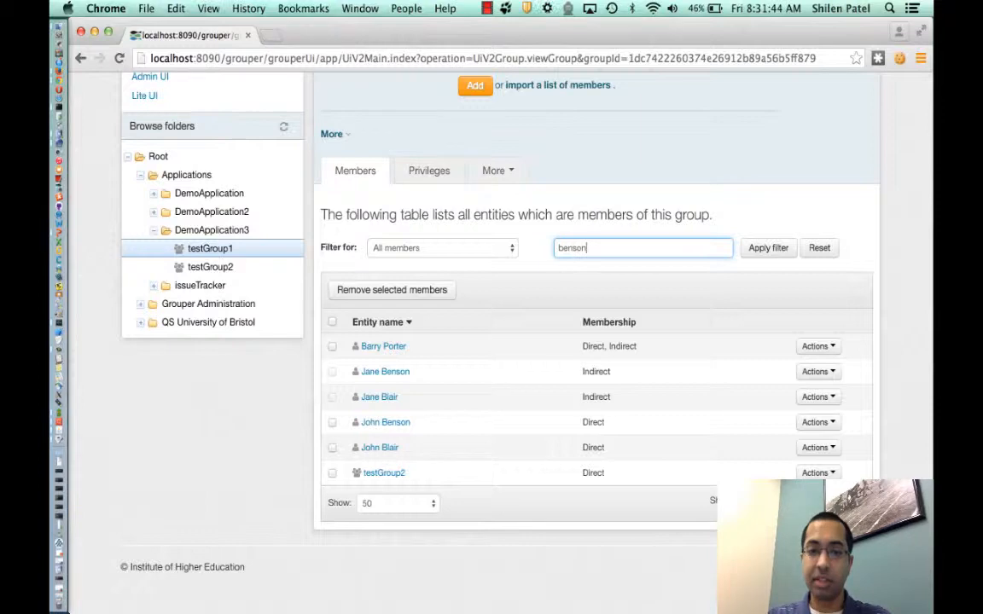
{"action": "key", "text": "Return"}
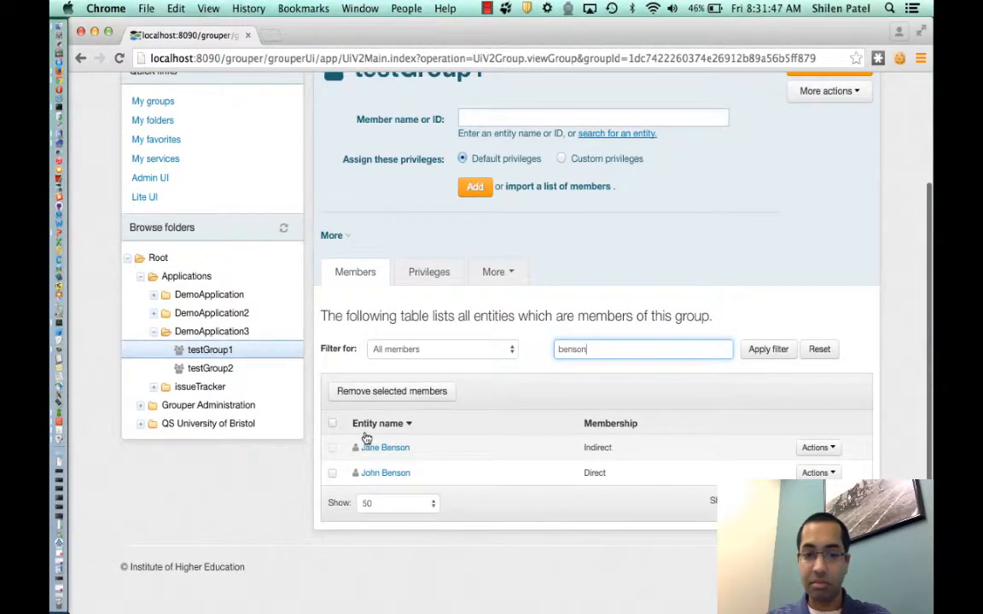
- Clear the member name filter and list every testGroup1 member again
{"action": "double_click", "coordinate": [616, 346]}
{"action": "key", "text": "BackSpace"}
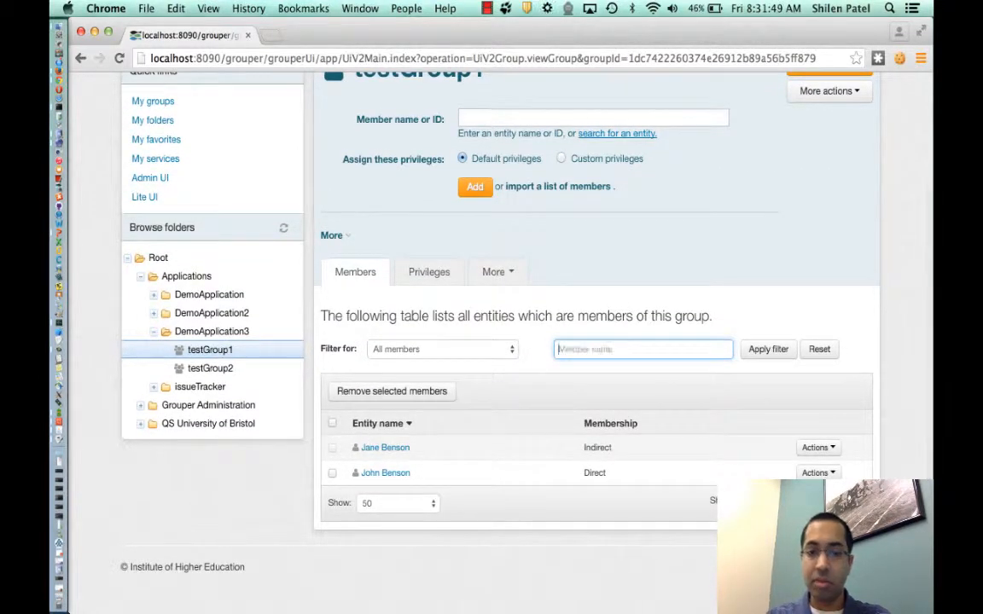
{"action": "key", "text": "Return"}
{"action": "scroll", "coordinate": [644, 310], "scroll_direction": "down", "scroll_amount": 3}
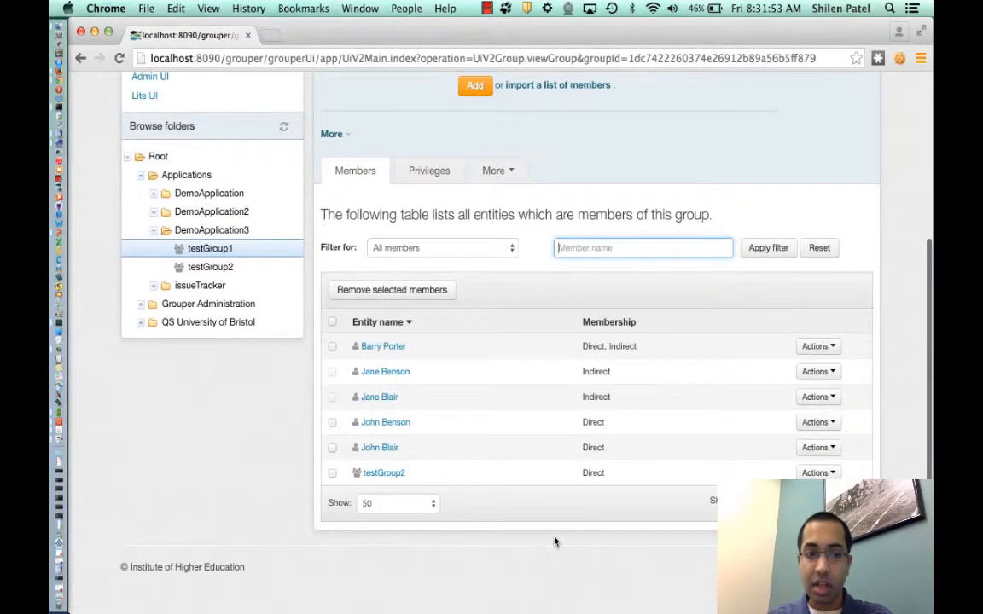
- Edit the fourth listed member's testGroup1 membership, set its end date to 2016/05/05, and save it
{"action": "left_click", "coordinate": [332, 423]}
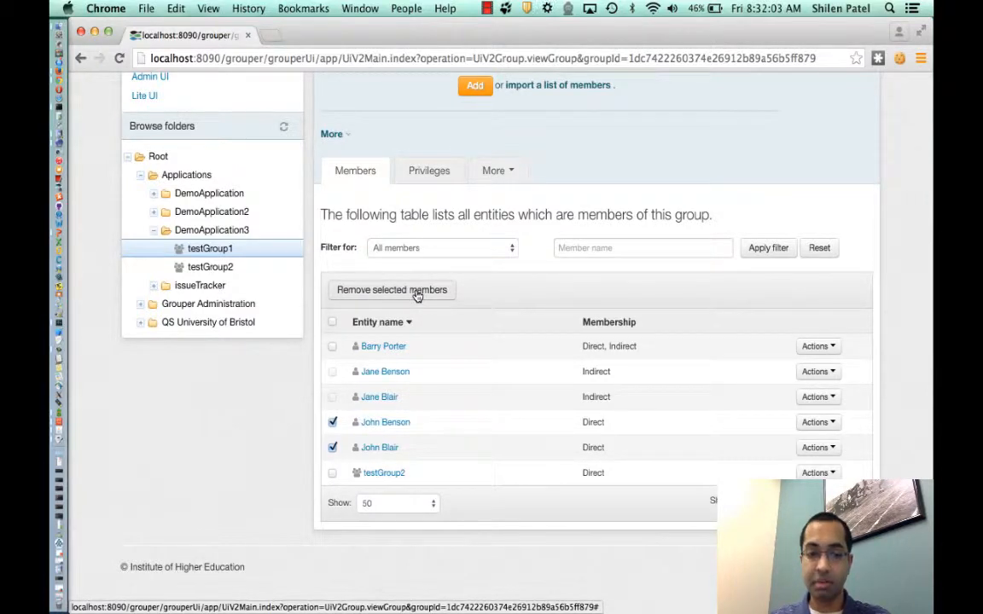
{"action": "left_click", "coordinate": [332, 421]}
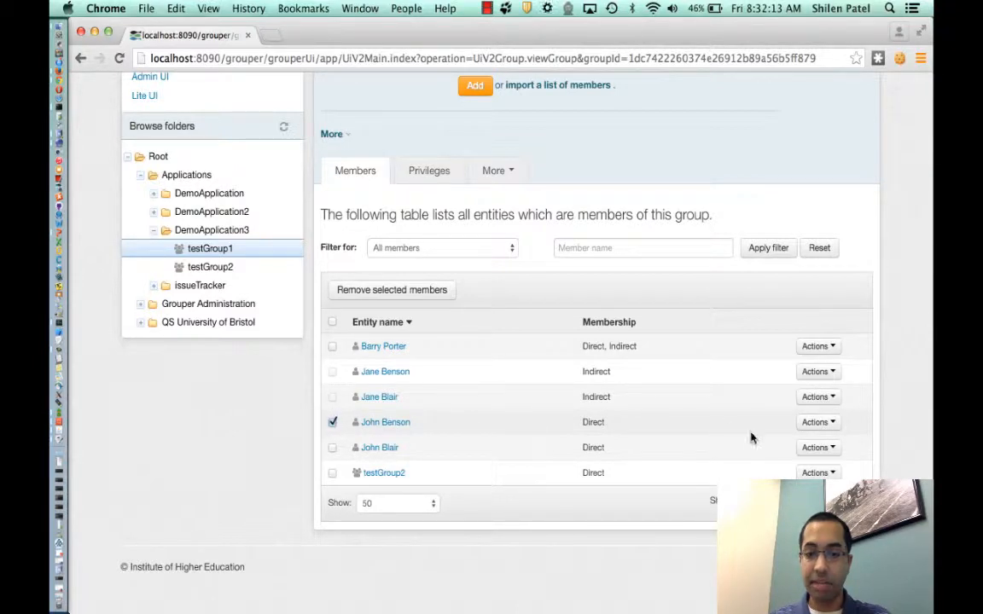
{"action": "left_click", "coordinate": [811, 424]}
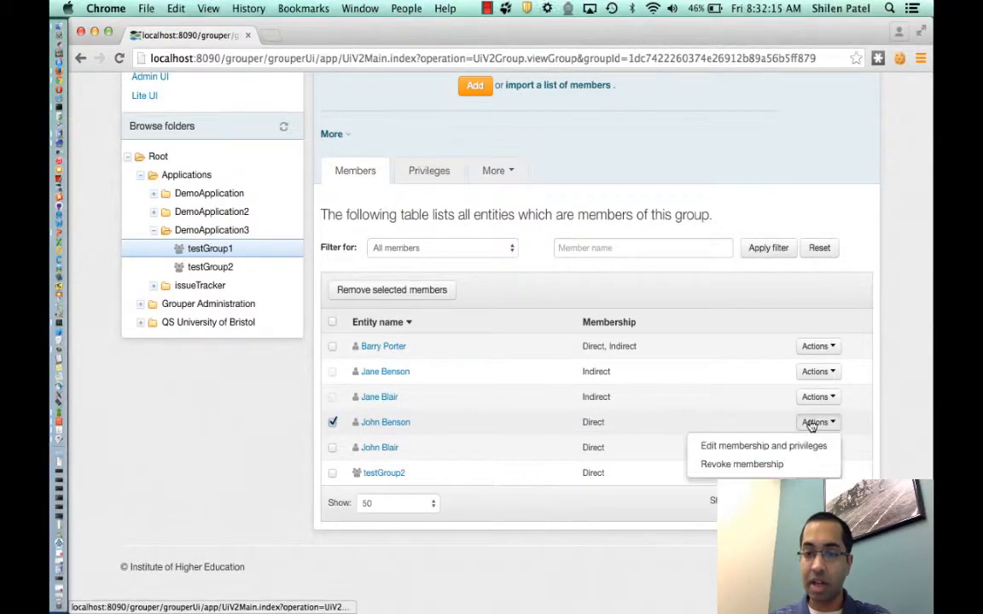
{"action": "left_click", "coordinate": [773, 452]}
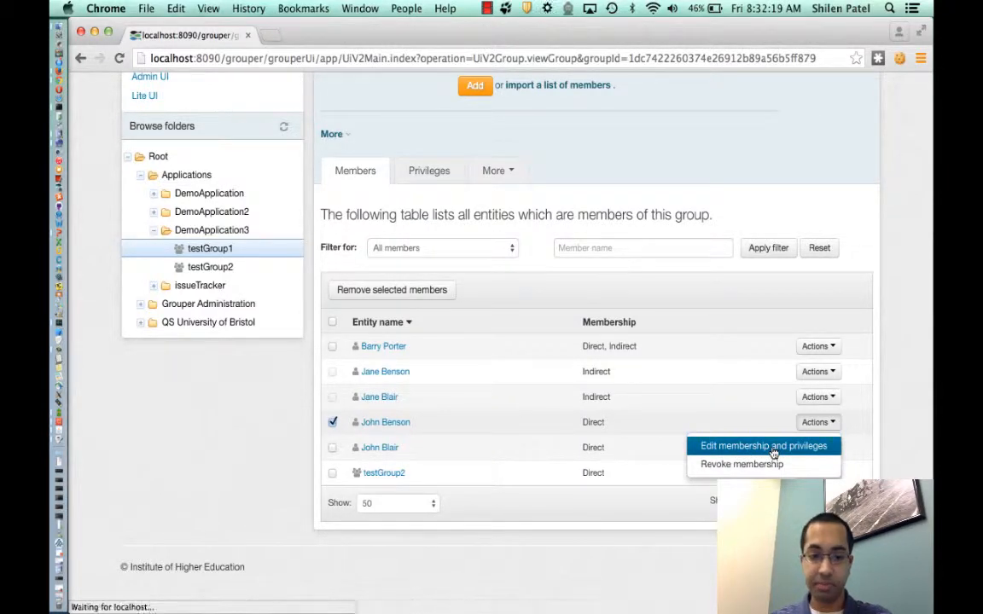
{"action": "scroll", "coordinate": [637, 355], "scroll_direction": "down", "scroll_amount": 3}
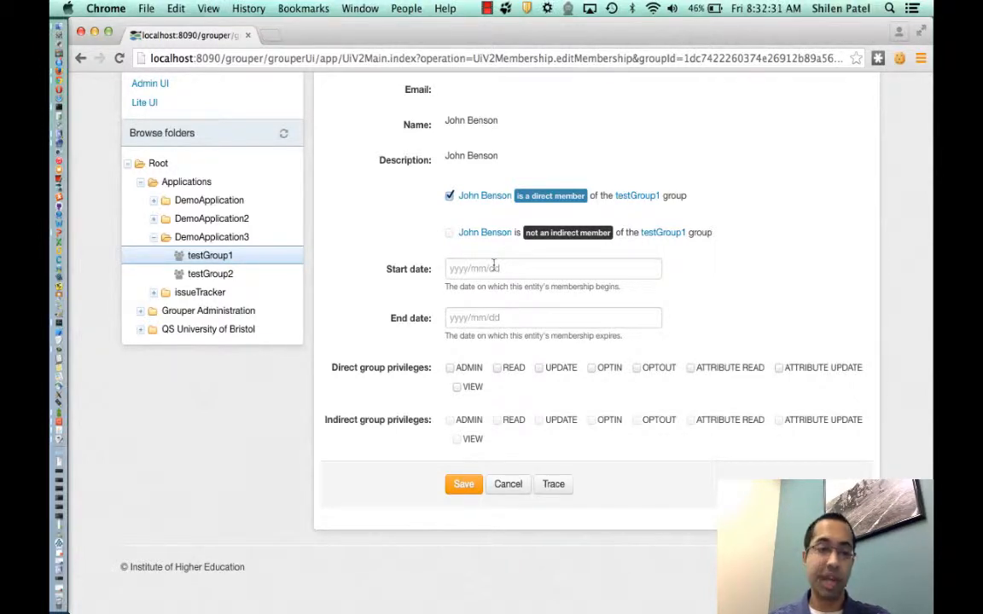
{"action": "left_click", "coordinate": [487, 318]}
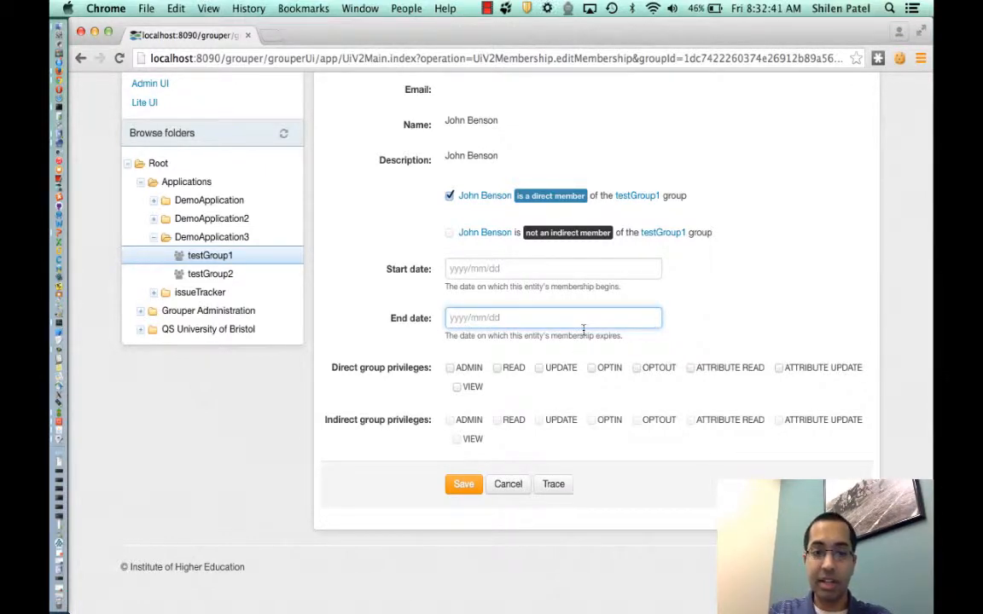
{"action": "type", "text": "2016/05/05"}
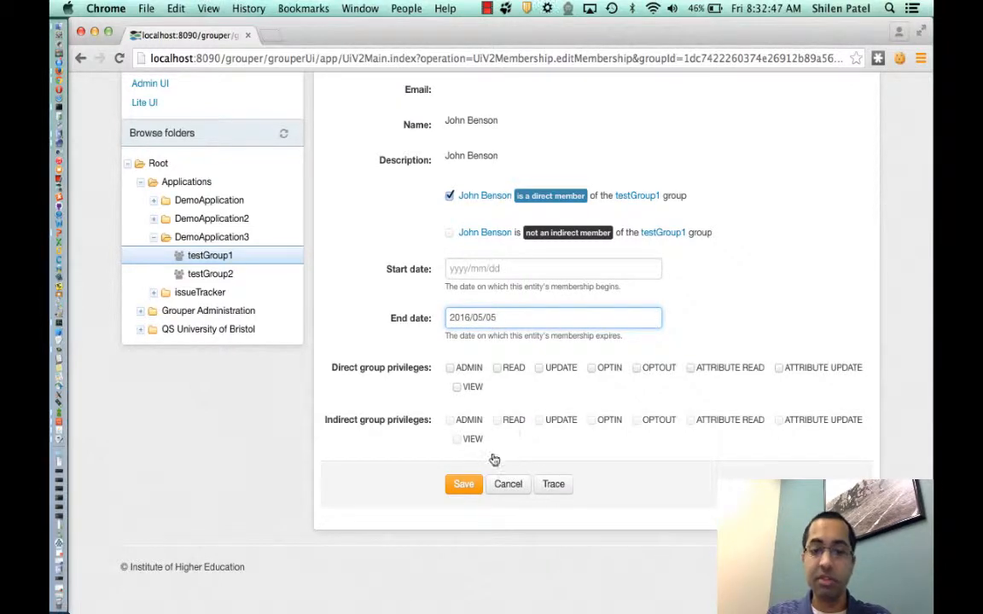
{"action": "left_click", "coordinate": [464, 485]}
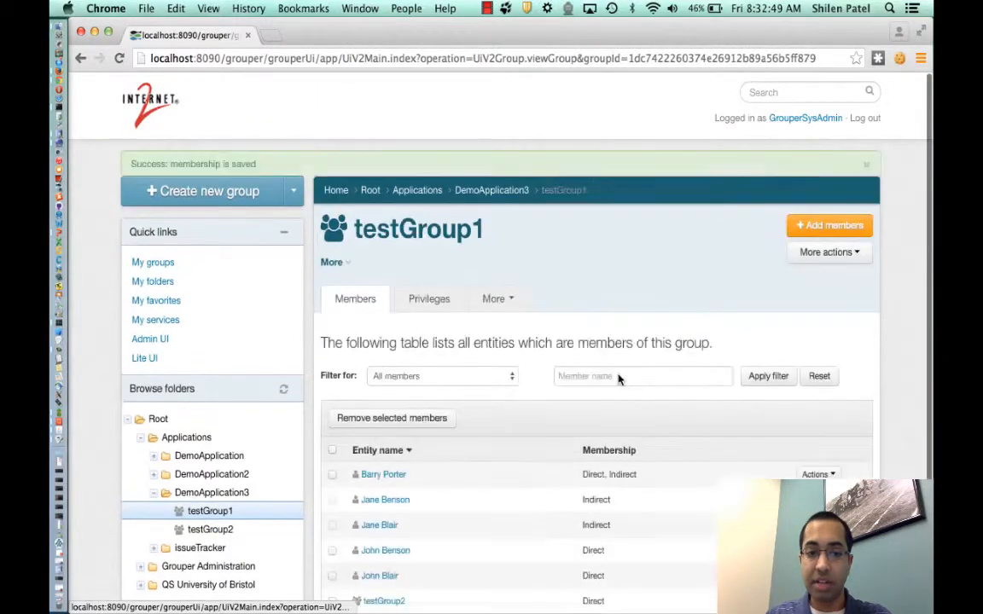
- Reopen the fourth listed member's membership and privileges settings to check the end date and privilege options, leaving without saving
{"action": "scroll", "coordinate": [581, 367], "scroll_direction": "down", "scroll_amount": 3}
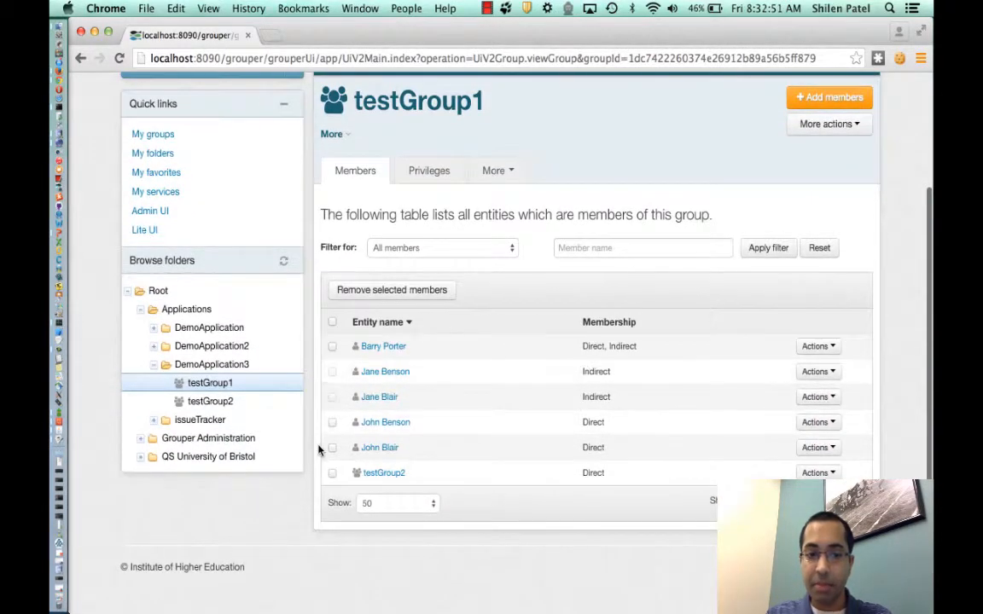
{"action": "left_click", "coordinate": [332, 422]}
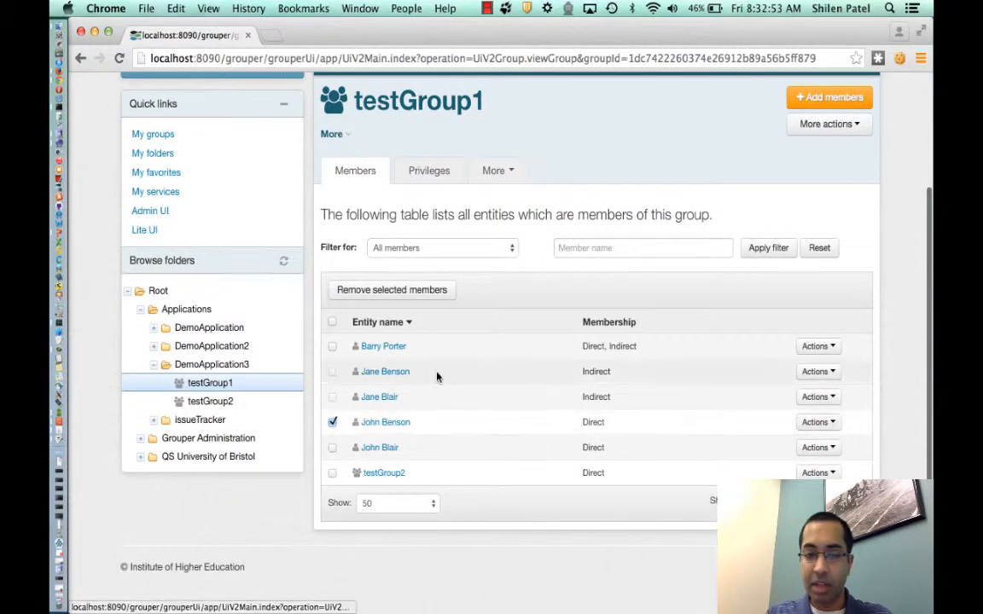
{"action": "left_click", "coordinate": [332, 423]}
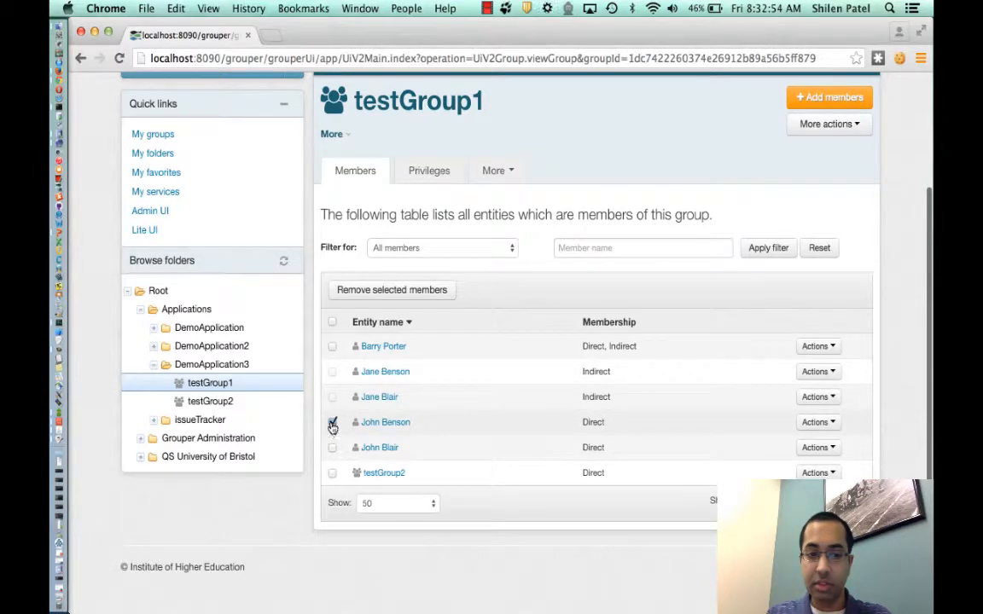
{"action": "left_click", "coordinate": [817, 421]}
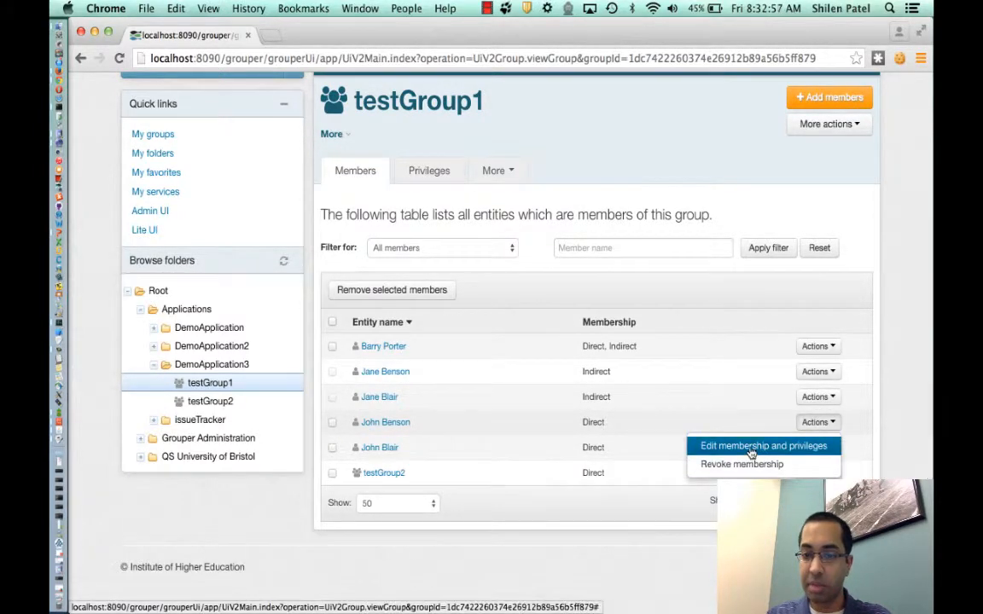
{"action": "left_click", "coordinate": [755, 446]}
{"action": "scroll", "coordinate": [543, 323], "scroll_direction": "down", "scroll_amount": 3}
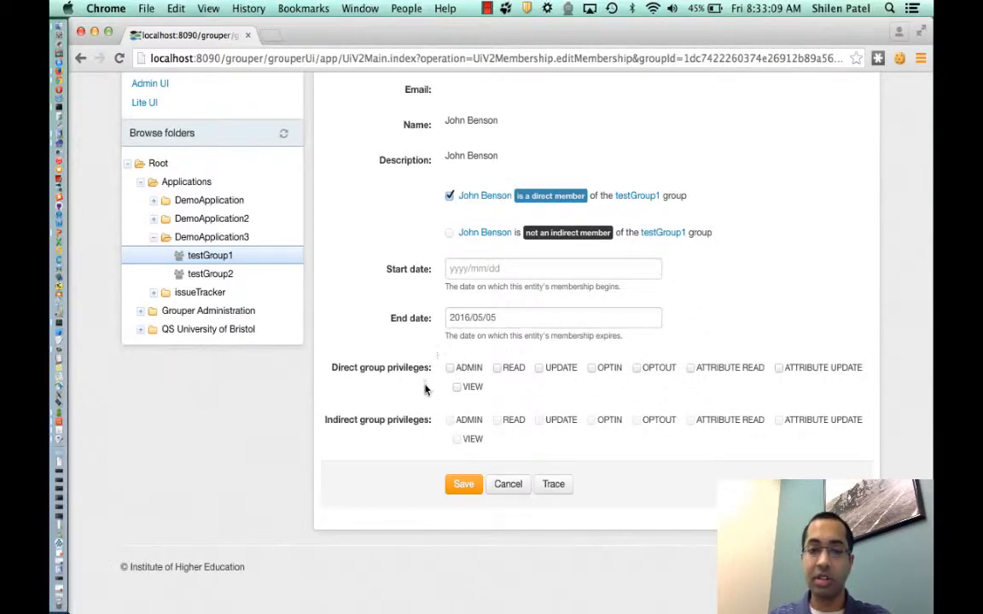
{"action": "left_click", "coordinate": [504, 484]}
{"action": "scroll", "coordinate": [538, 342], "scroll_direction": "down", "scroll_amount": 2}
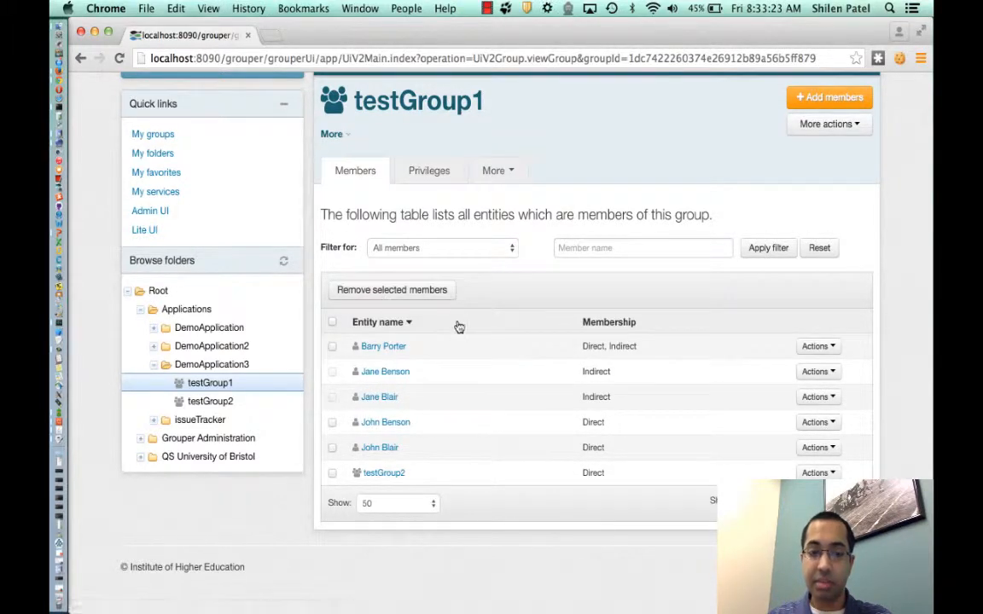
- View the fourth listed member's available actions, and trace the testGroup1 membership of the first listed member
{"action": "left_click", "coordinate": [822, 423]}
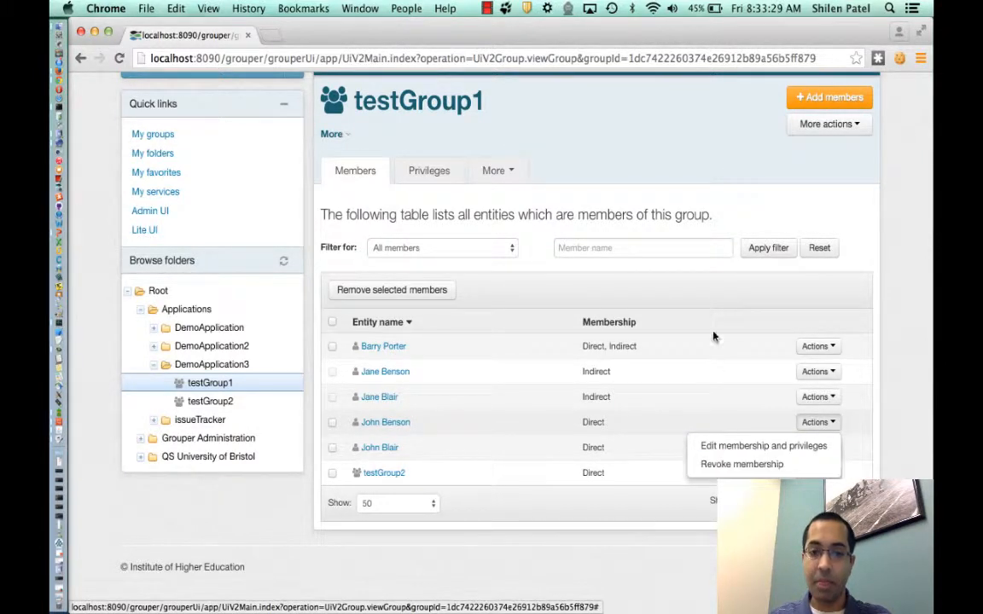
{"action": "left_click", "coordinate": [910, 309]}
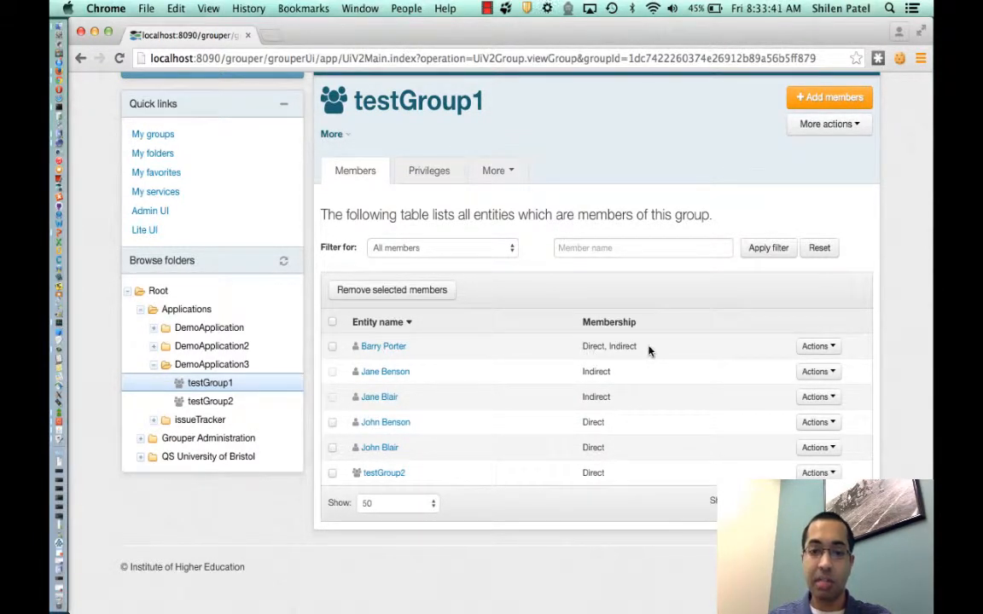
{"action": "left_click", "coordinate": [824, 348]}
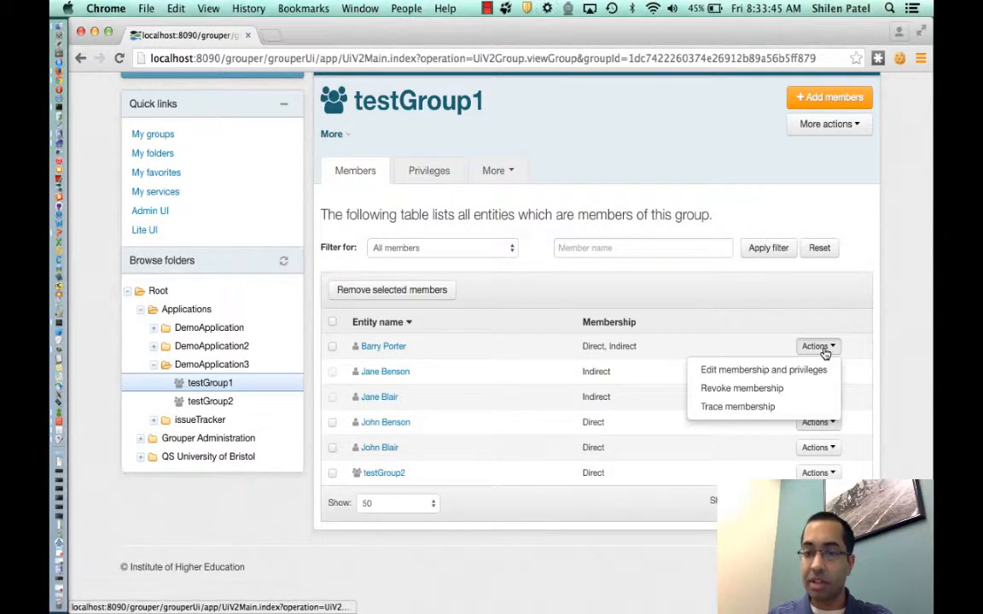
{"action": "left_click", "coordinate": [738, 408]}
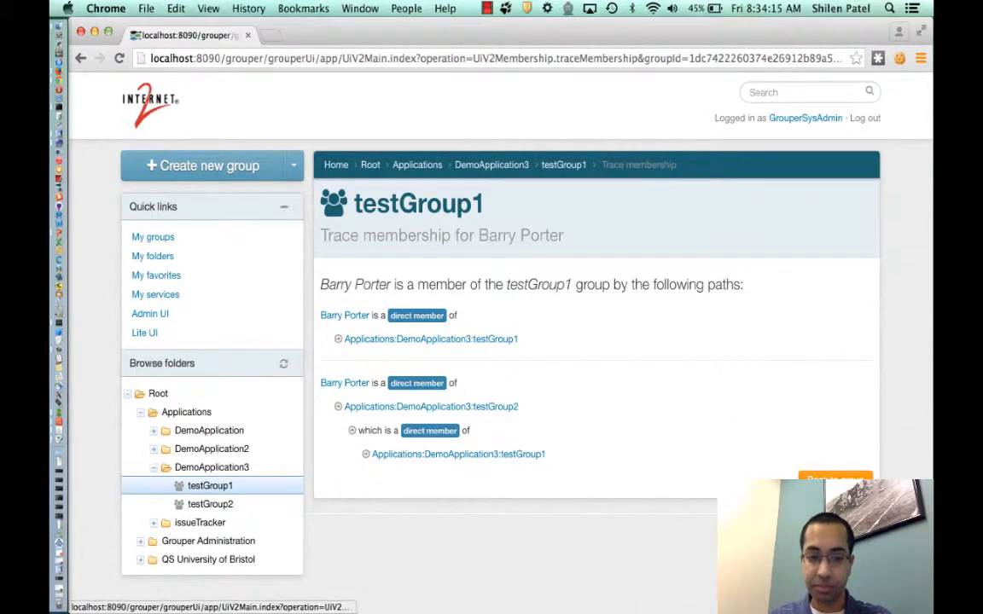
- Return from the membership trace to testGroup1 and display the entities holding privileges in the group
{"action": "left_click", "coordinate": [835, 480]}
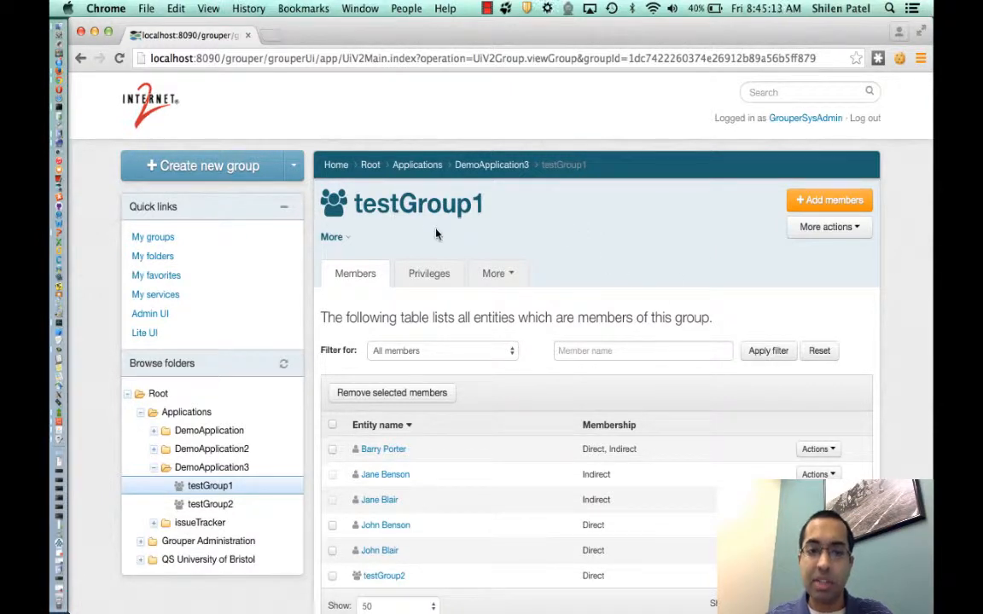
{"action": "left_click", "coordinate": [427, 274]}
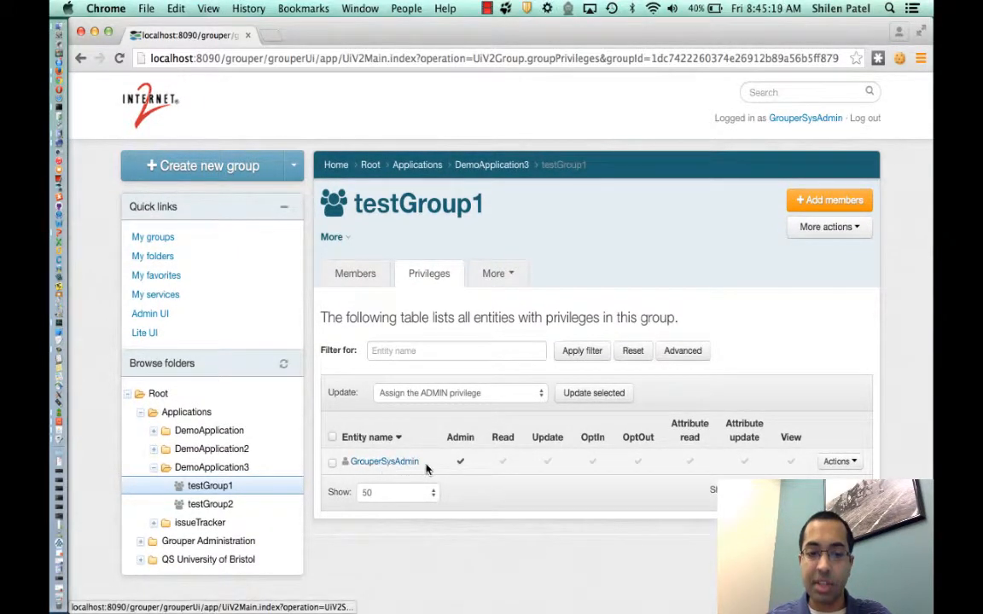
{"action": "mouse_move", "coordinate": [499, 472]}
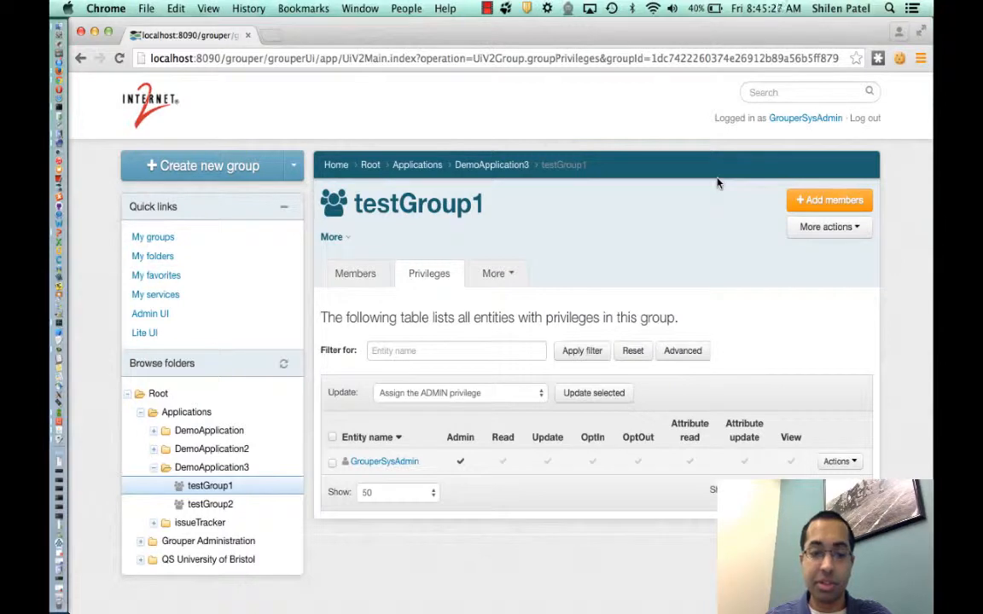
- Search for a person by first name, choose the first suggestion, and add them to testGroup1 with the UPDATE and READ privileges
{"action": "left_click", "coordinate": [815, 201]}
{"action": "left_click", "coordinate": [493, 254]}
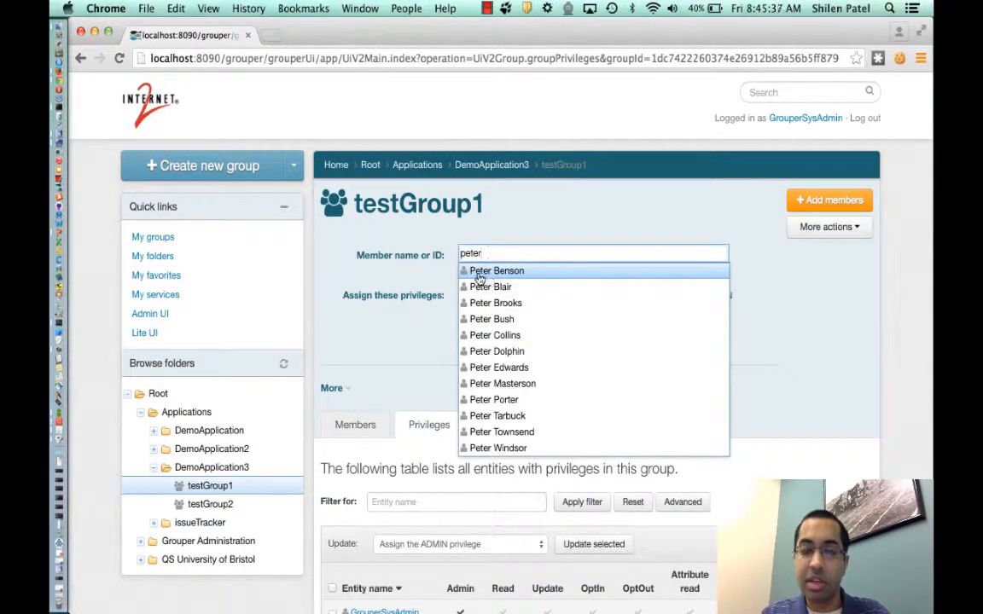
{"action": "left_click", "coordinate": [480, 271]}
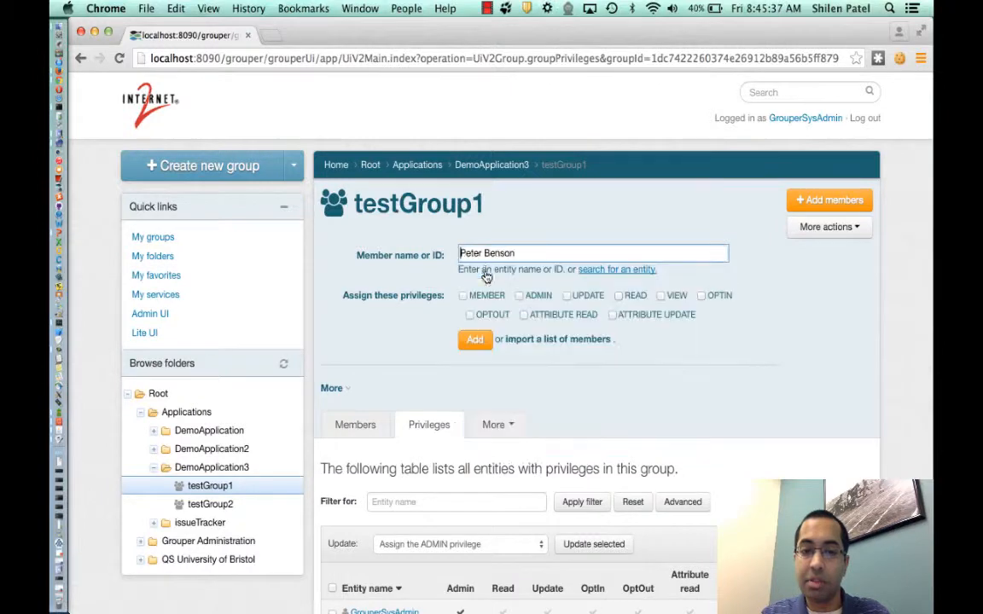
{"action": "left_click", "coordinate": [567, 296]}
{"action": "left_click", "coordinate": [619, 296]}
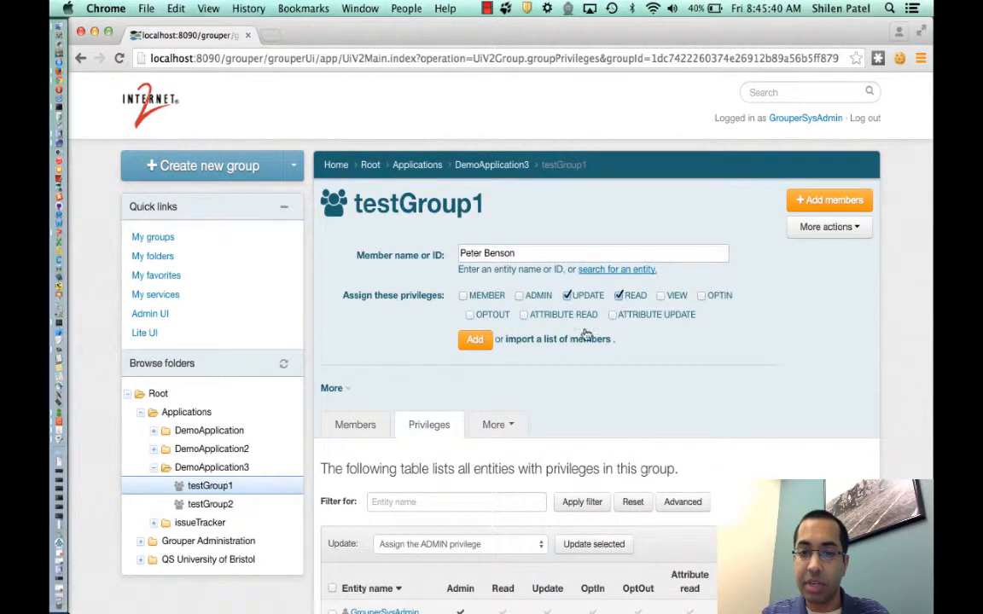
{"action": "left_click", "coordinate": [475, 340]}
- Search for the same first name again and add the second suggested person with the UPDATE and READ privileges
{"action": "left_click", "coordinate": [488, 292]}
{"action": "type", "text": "peter"}
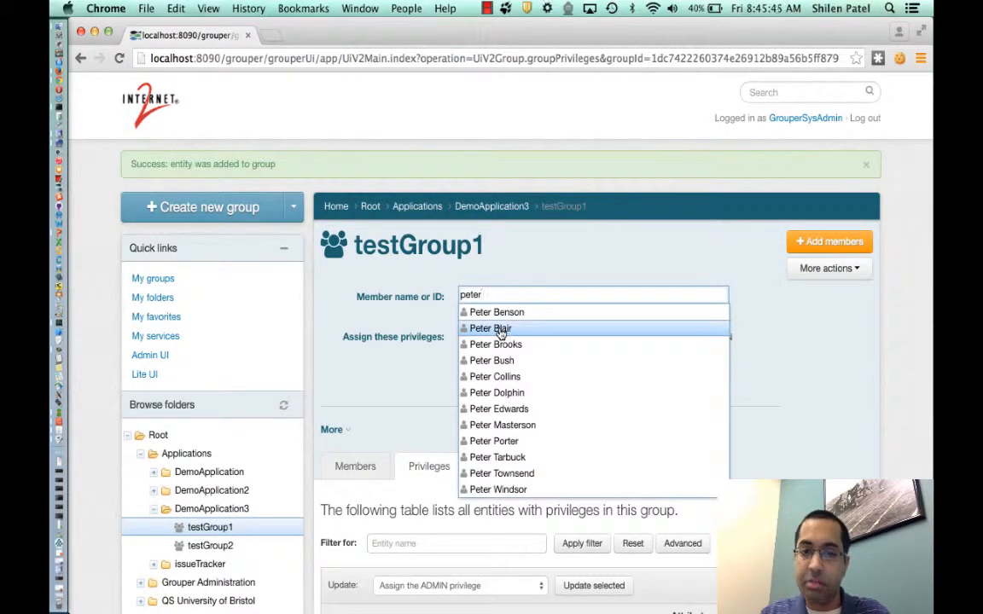
{"action": "left_click", "coordinate": [502, 327]}
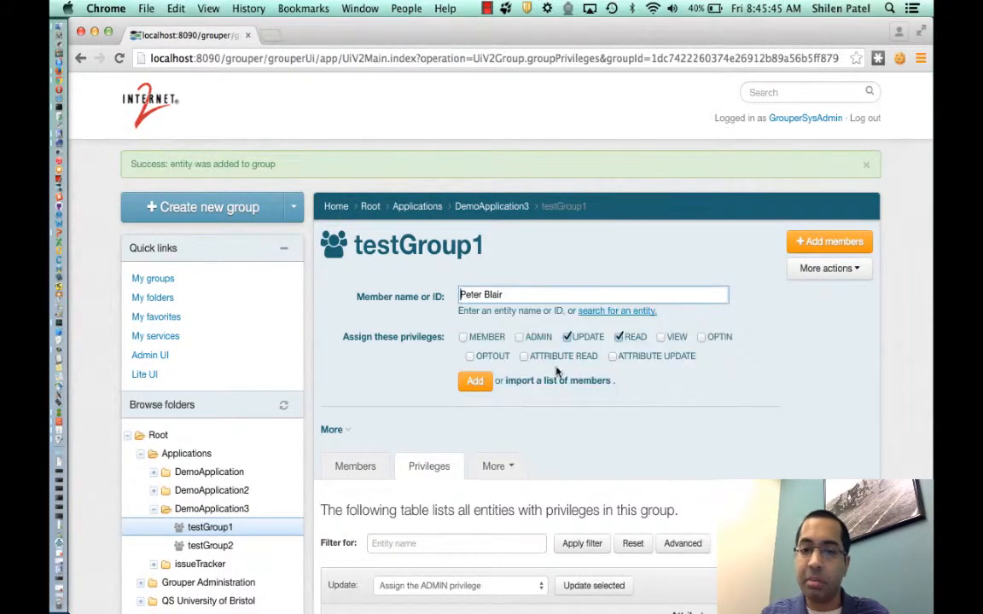
{"action": "left_click", "coordinate": [475, 383]}
- Revoke the UPDATE privilege of the second entity in testGroup1's privileges table
{"action": "scroll", "coordinate": [540, 388], "scroll_direction": "down", "scroll_amount": 5}
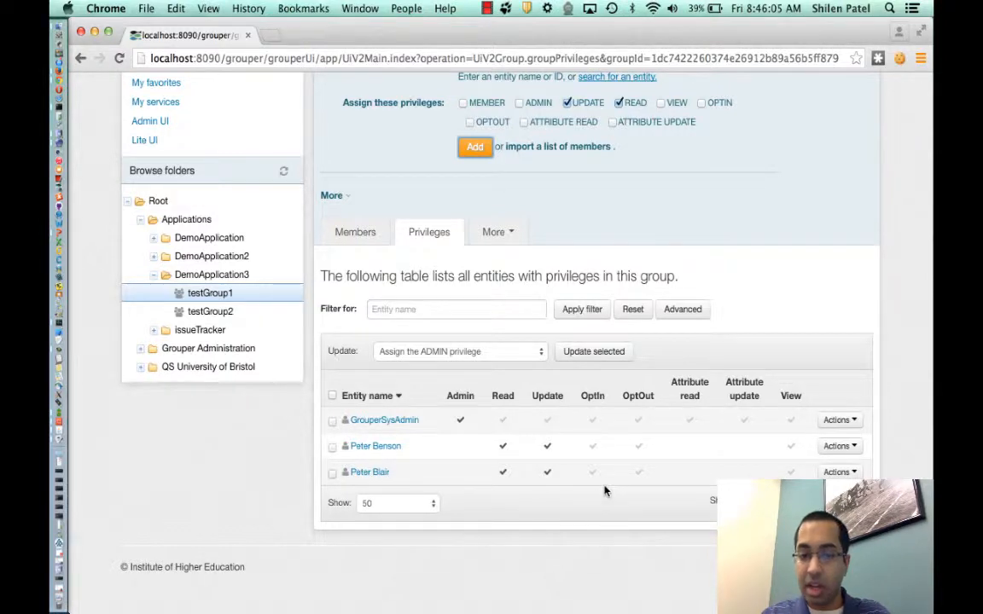
{"action": "mouse_move", "coordinate": [599, 462]}
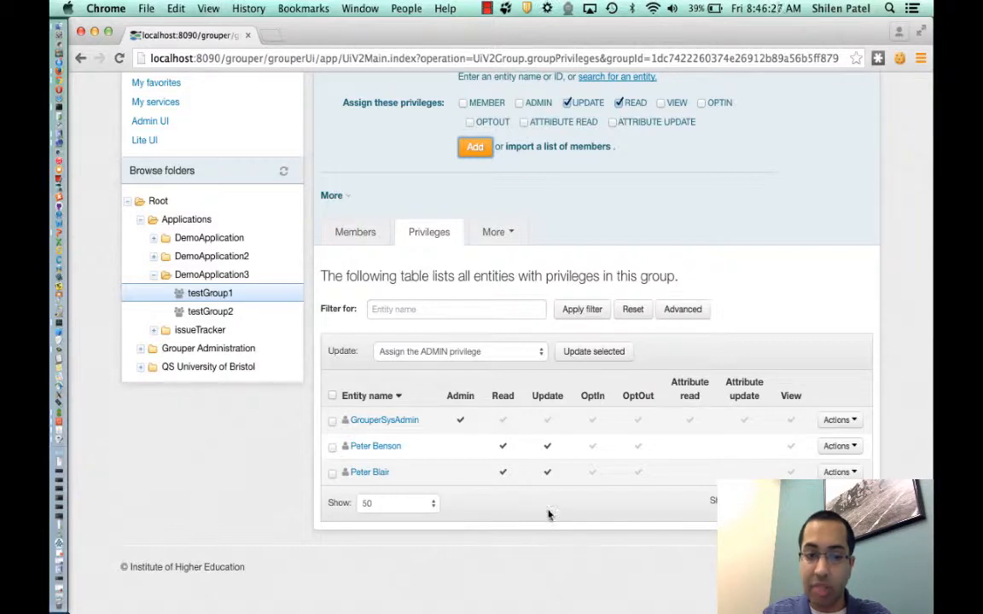
{"action": "left_click", "coordinate": [548, 448]}
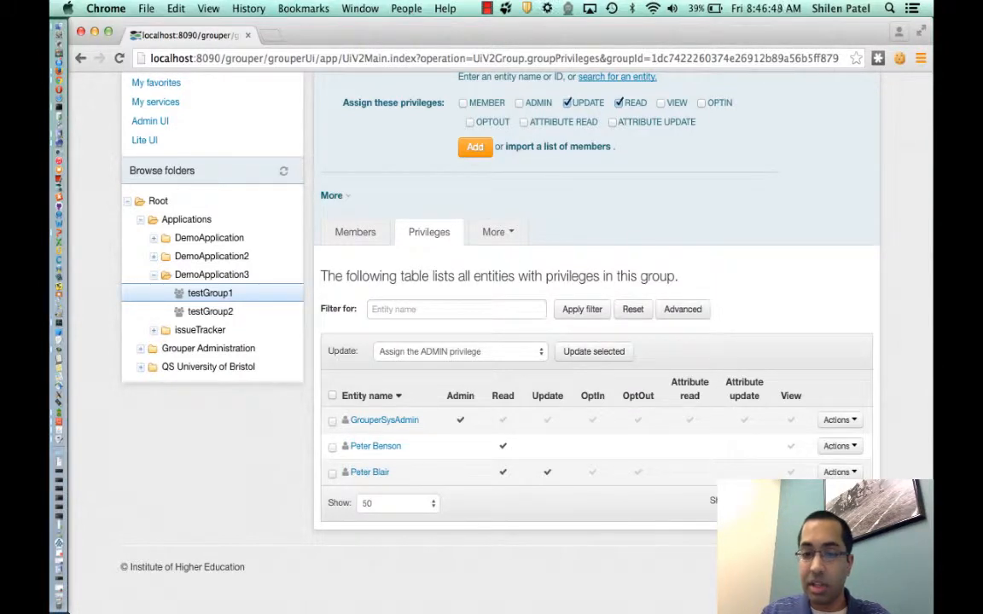
- Select the second and third entities in the privileges table and assign both the ADMIN privilege
{"action": "mouse_move", "coordinate": [806, 454]}
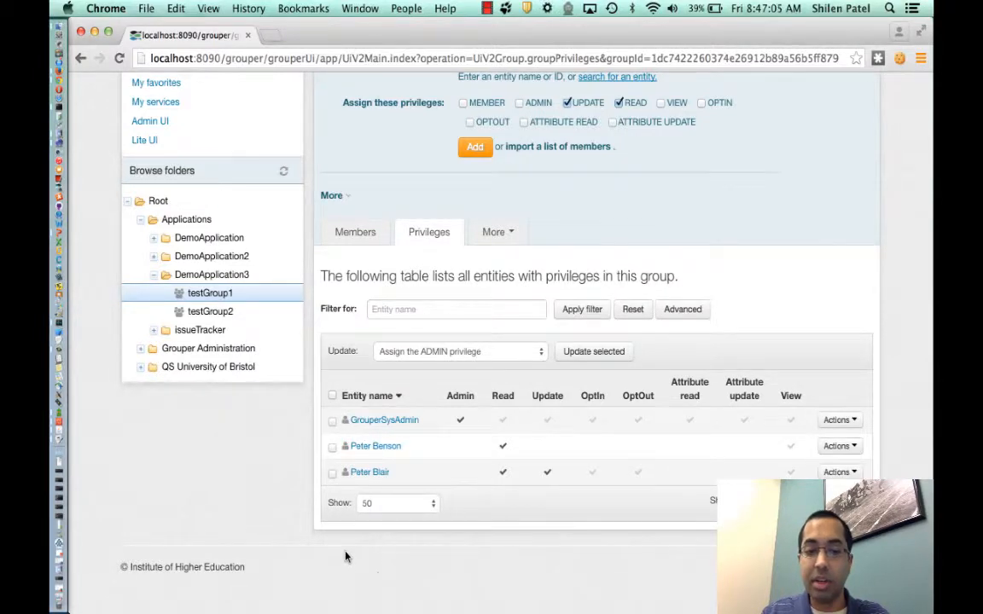
{"action": "left_click", "coordinate": [331, 447]}
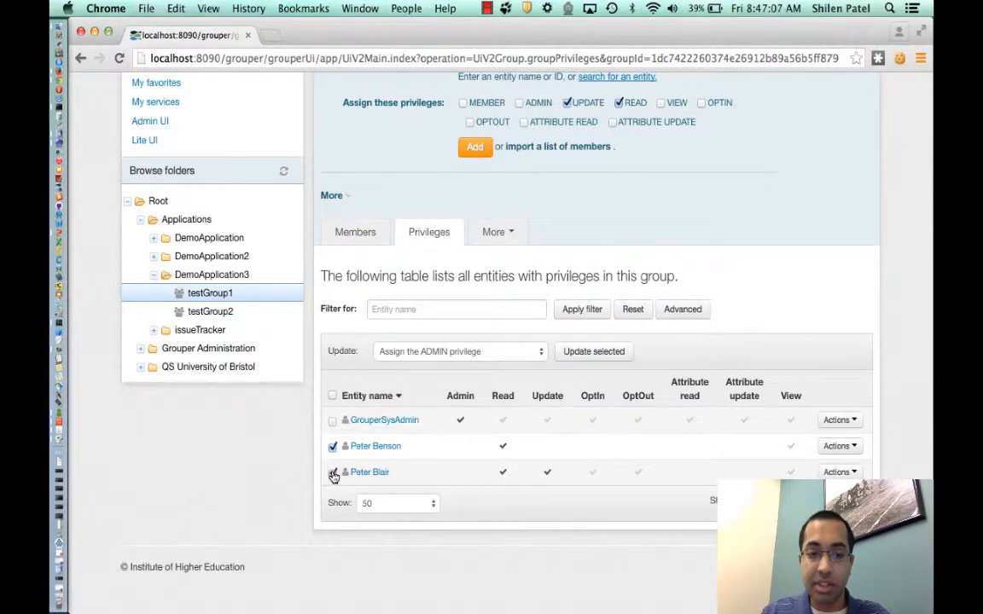
{"action": "left_click", "coordinate": [435, 353]}
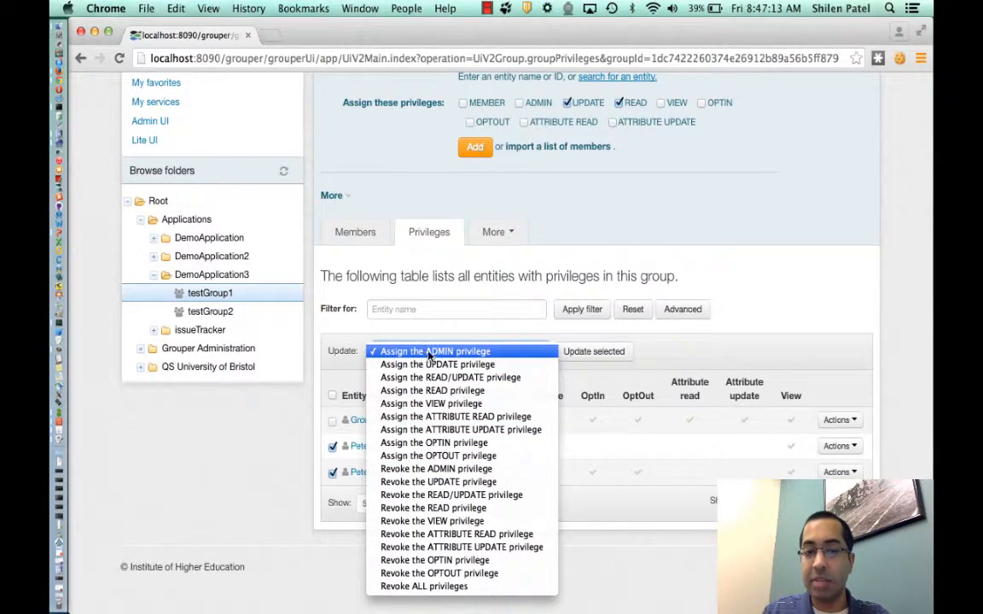
{"action": "left_click", "coordinate": [386, 352]}
{"action": "left_click", "coordinate": [592, 353]}
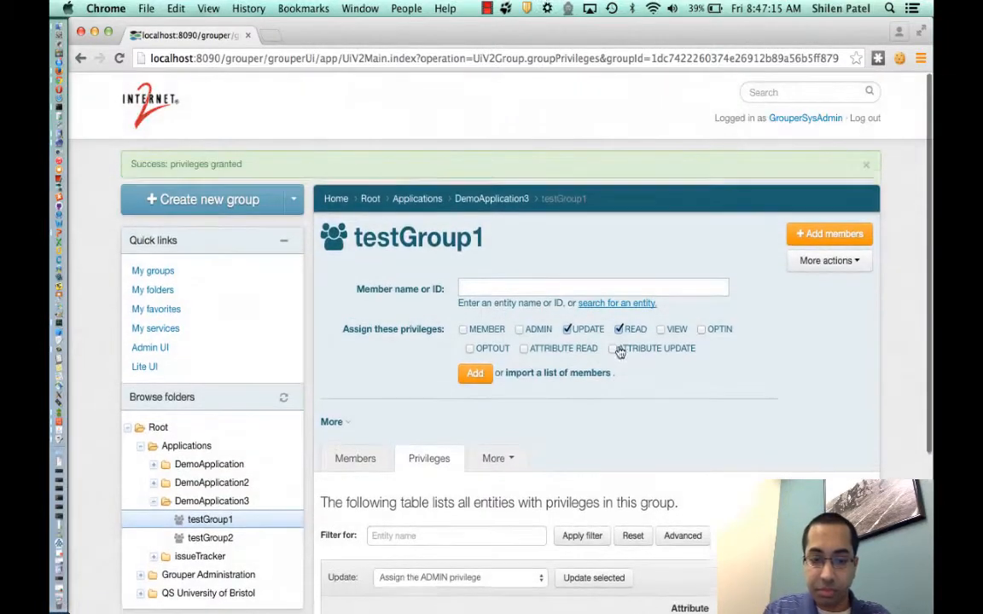
{"action": "scroll", "coordinate": [610, 349], "scroll_direction": "down", "scroll_amount": 4}
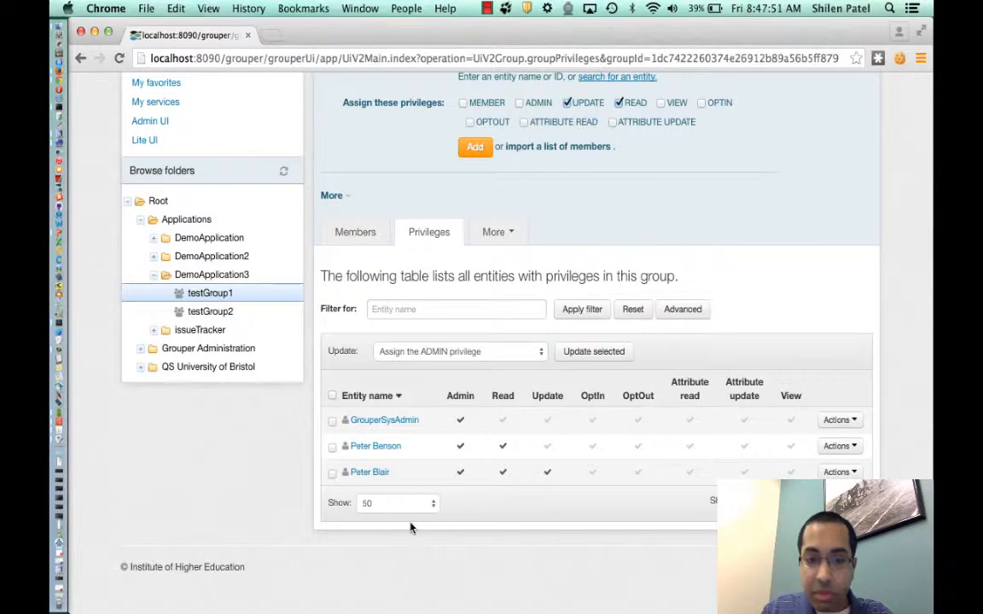
- Select the second and third entities again and revoke the ADMIN privilege from both
{"action": "left_click", "coordinate": [333, 447]}
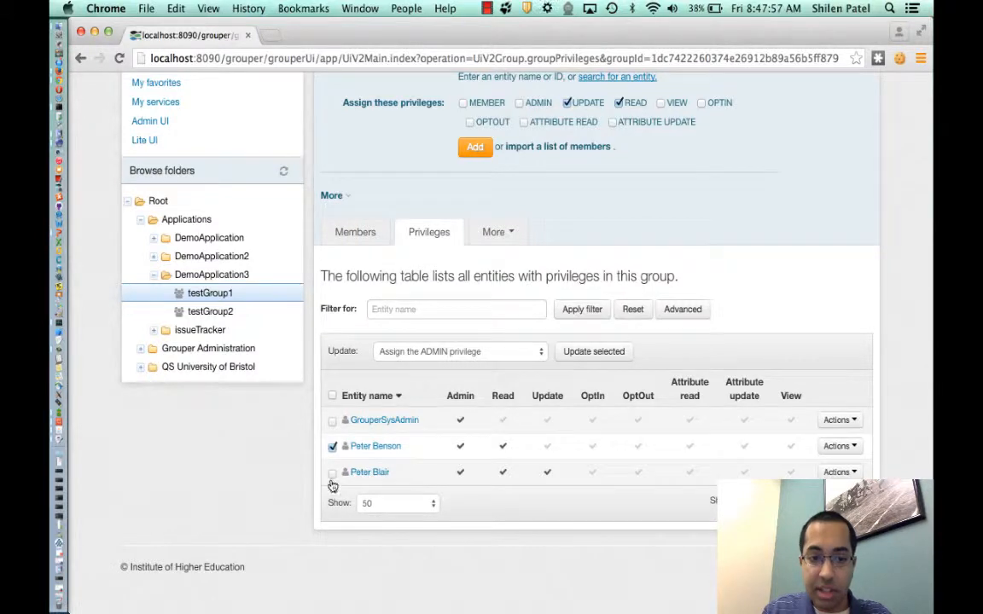
{"action": "left_click", "coordinate": [399, 353]}
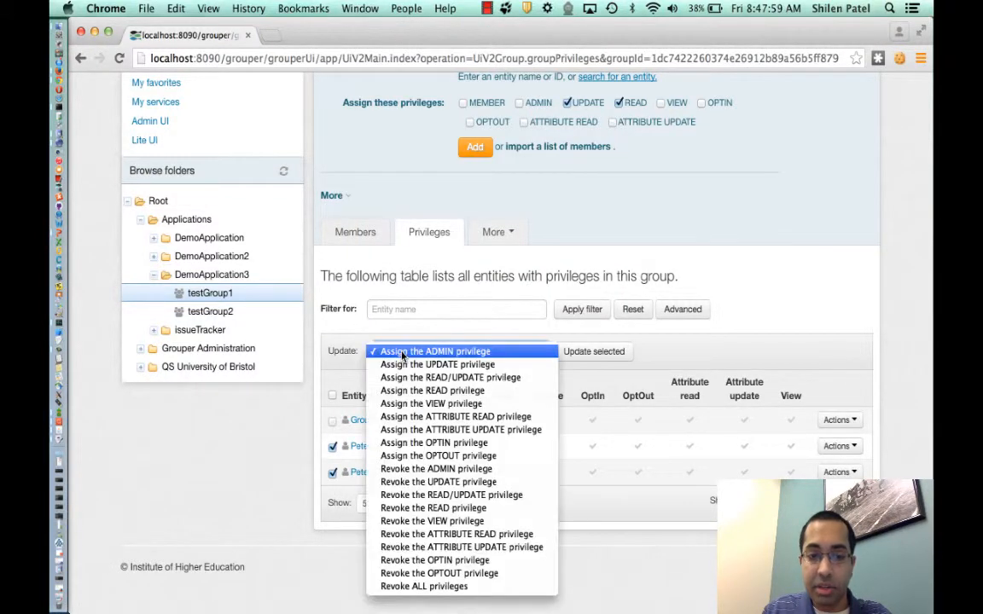
{"action": "left_click", "coordinate": [437, 469]}
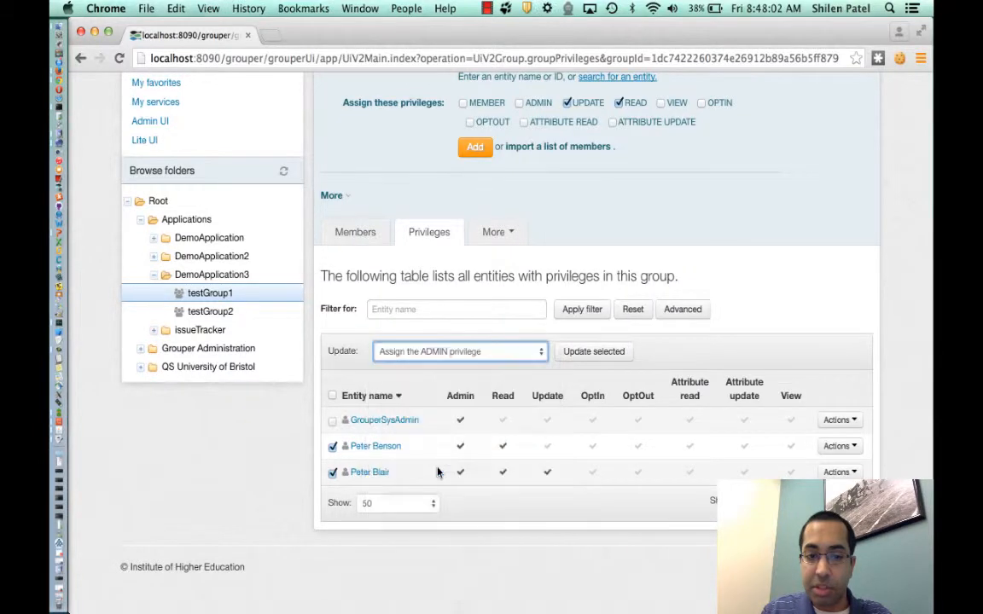
{"action": "left_click", "coordinate": [600, 359]}
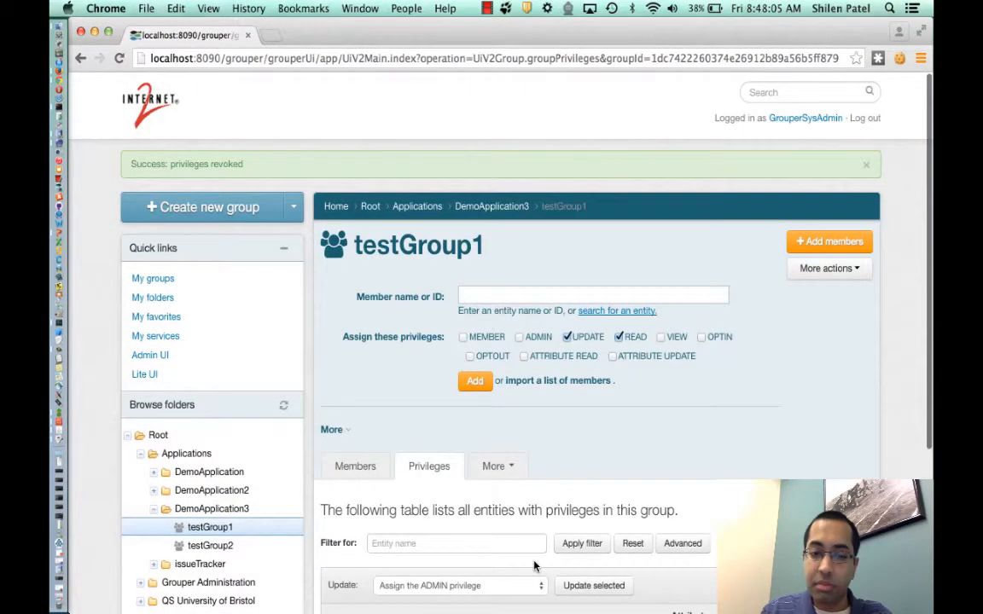
{"action": "scroll", "coordinate": [535, 569], "scroll_direction": "down", "scroll_amount": 3}
{"action": "scroll", "coordinate": [536, 568], "scroll_direction": "down", "scroll_amount": 2}
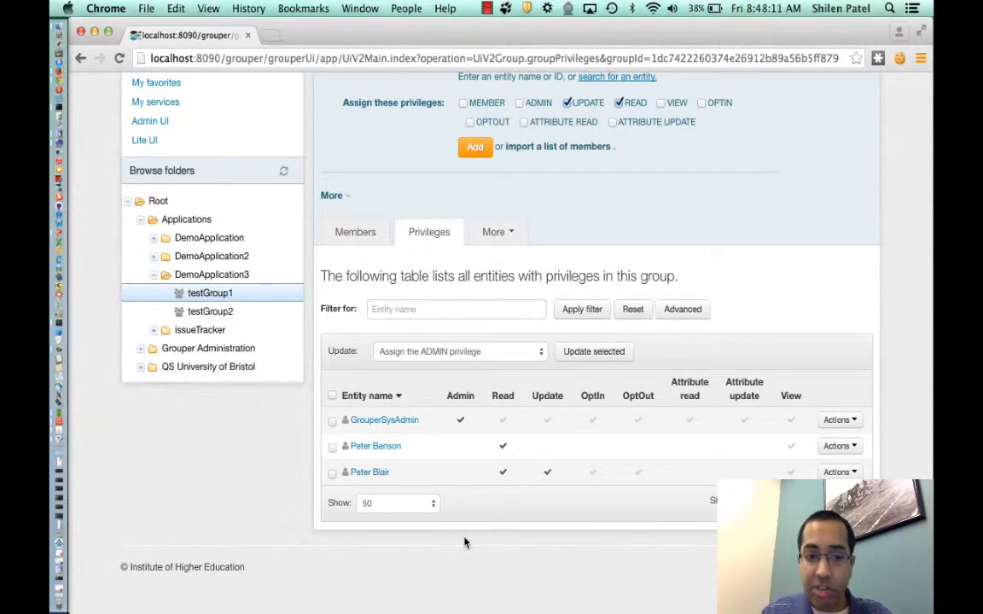
- Filter the privileges table by the first name shared by the two added people, and clear the filter to list all entities
{"action": "left_click", "coordinate": [399, 310]}
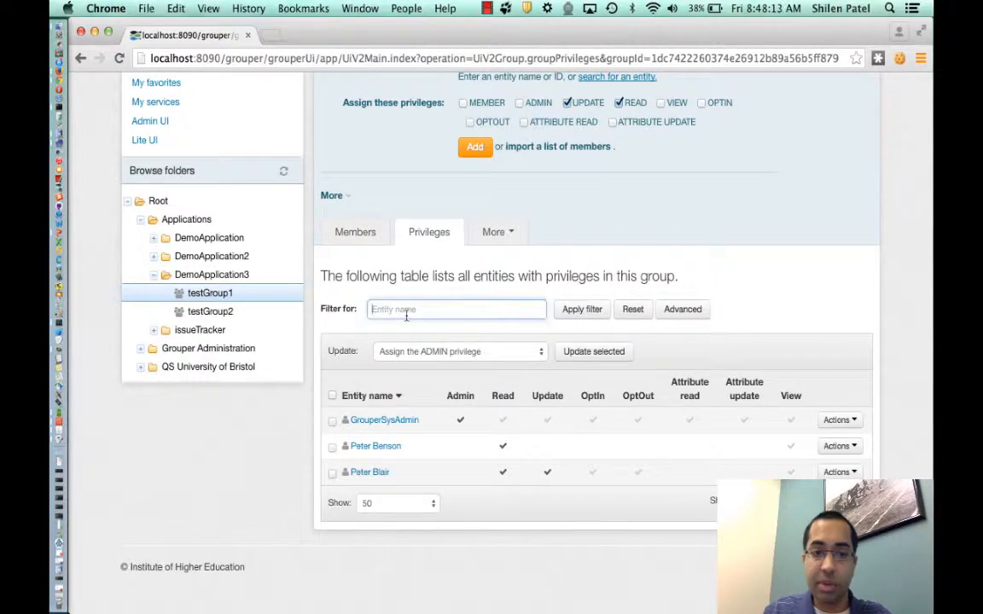
{"action": "type", "text": "a"}
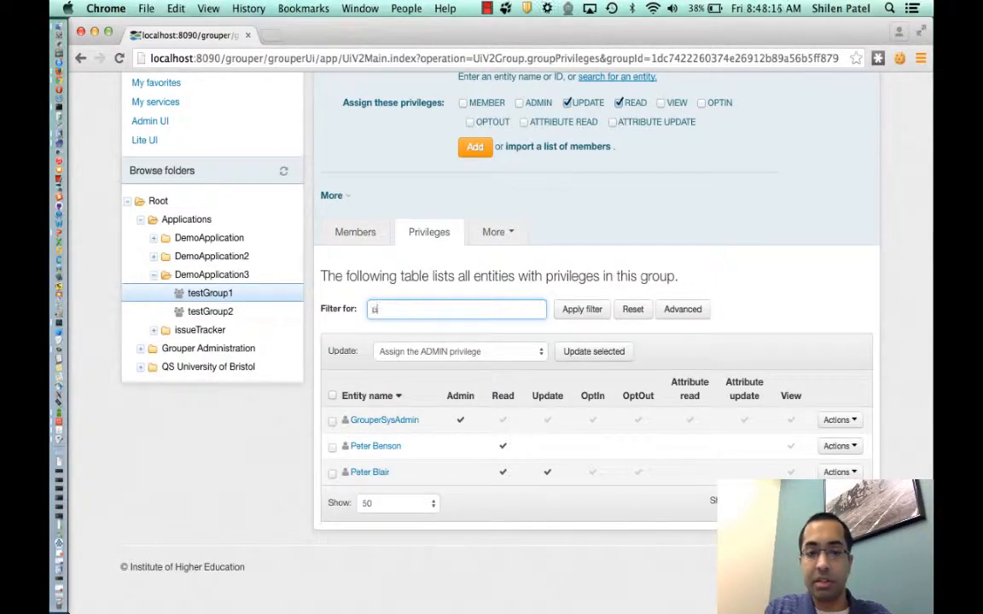
{"action": "key", "text": "Return"}
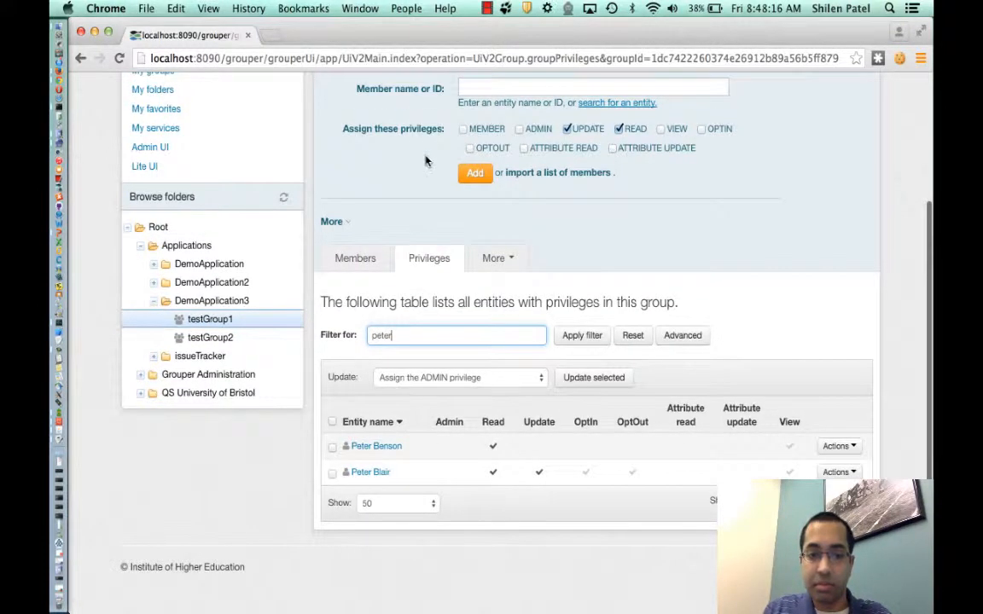
{"action": "double_click", "coordinate": [445, 335]}
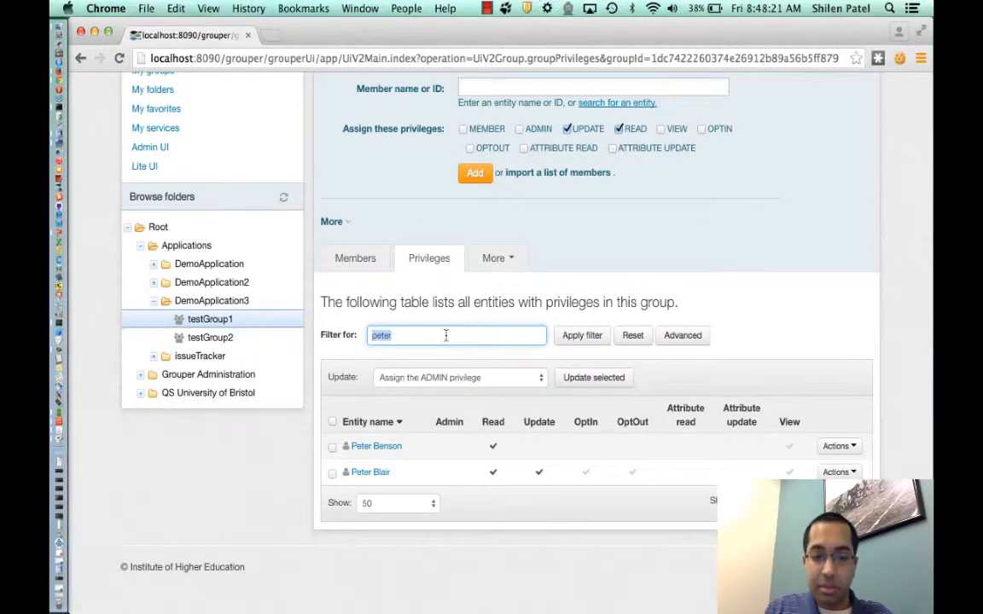
{"action": "key", "text": "BackSpace"}
{"action": "key", "text": "Return"}
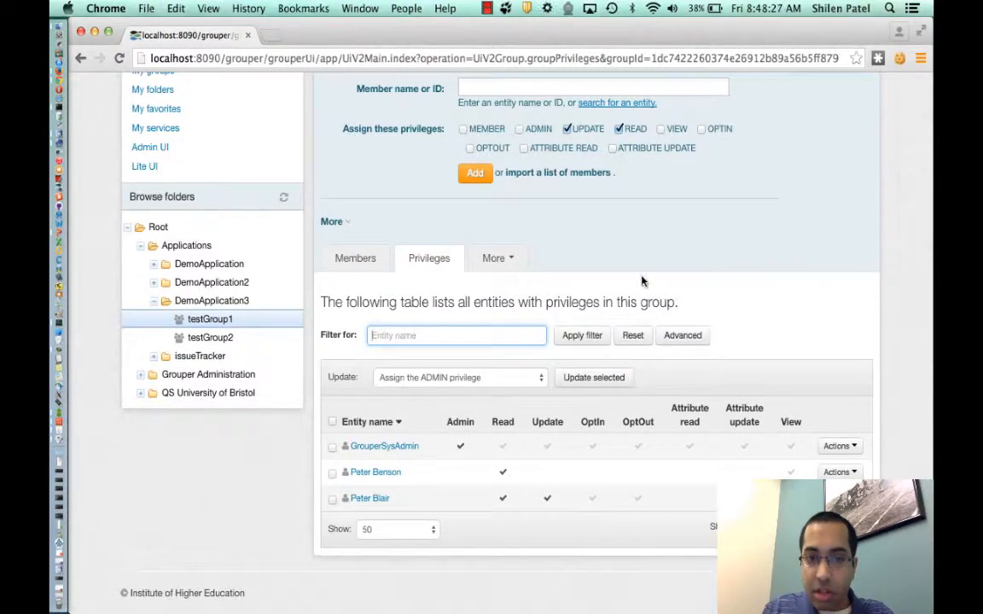
- Revoke the READ privilege of the first added person and the READ and UPDATE privileges of the second added person
{"action": "scroll", "coordinate": [657, 269], "scroll_direction": "up", "scroll_amount": 1}
{"action": "scroll", "coordinate": [661, 264], "scroll_direction": "up", "scroll_amount": 3}
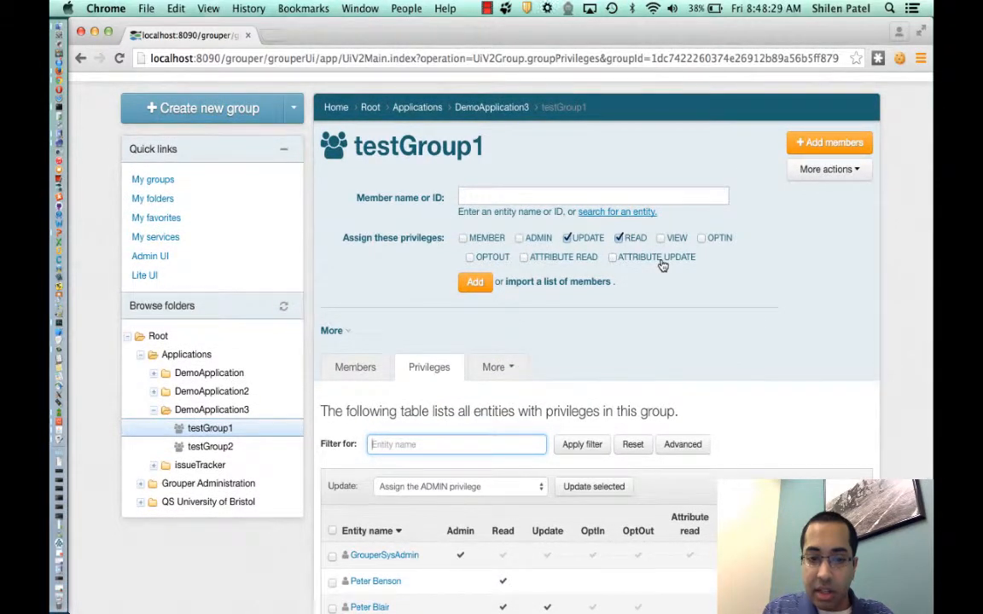
{"action": "scroll", "coordinate": [641, 273], "scroll_direction": "down", "scroll_amount": 4}
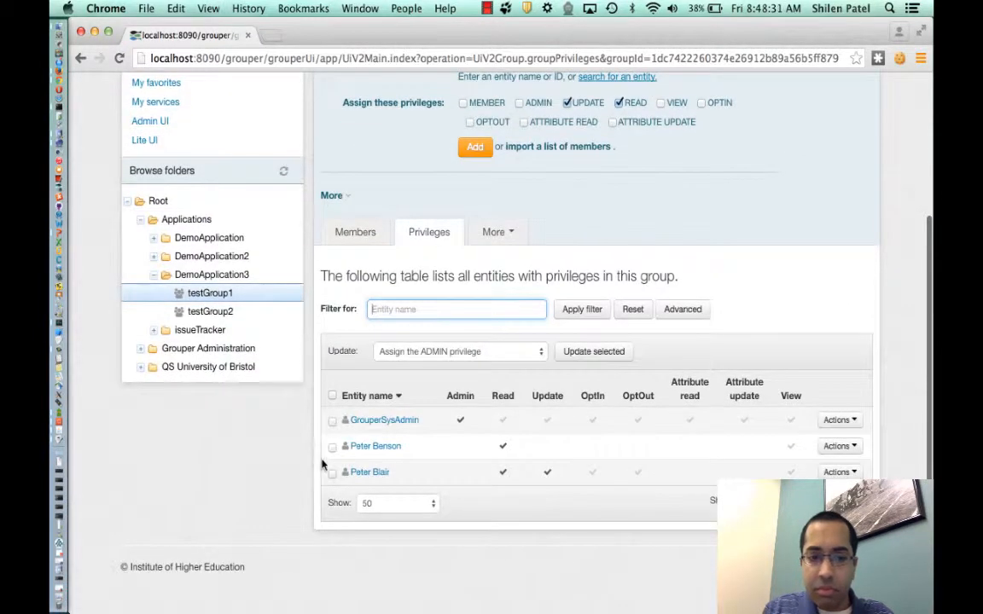
{"action": "mouse_move", "coordinate": [502, 447]}
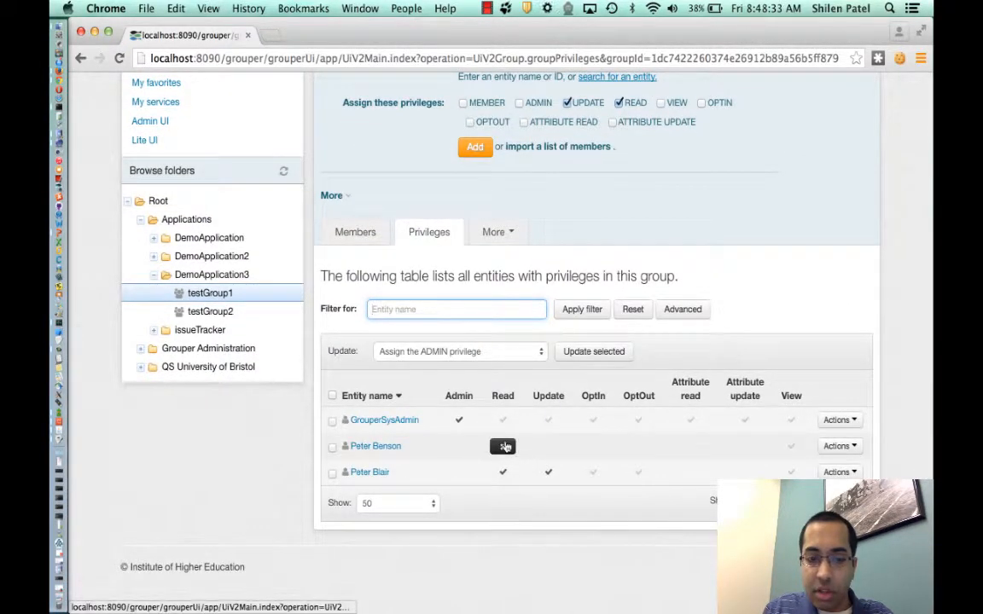
{"action": "left_click", "coordinate": [502, 448]}
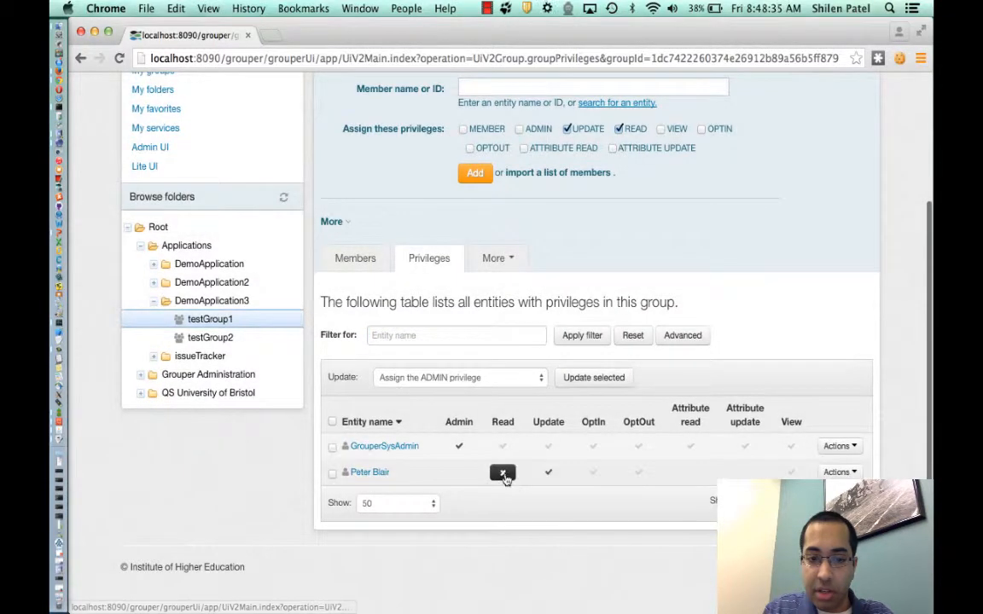
{"action": "left_click", "coordinate": [548, 472]}
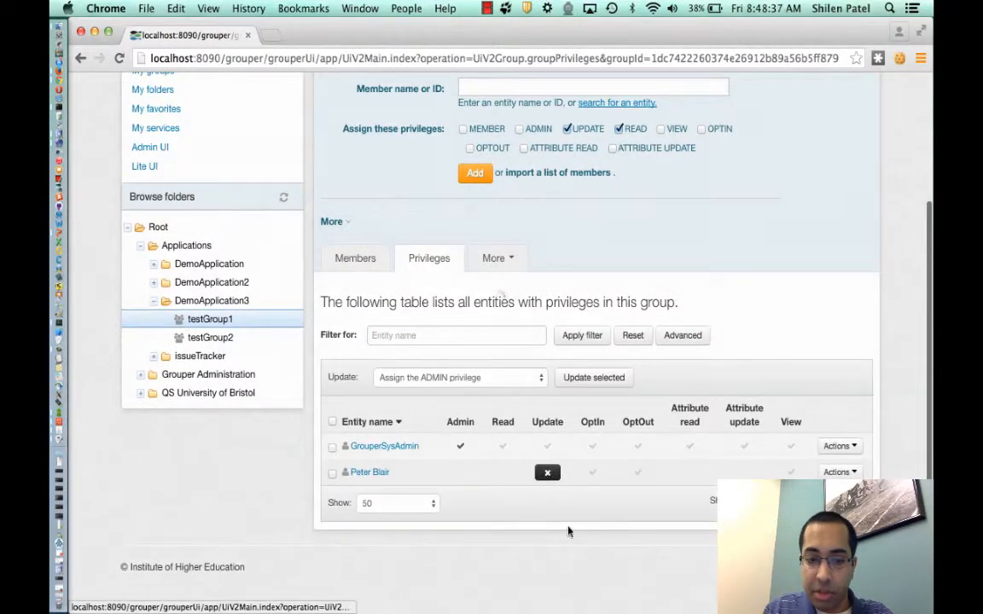
- Add Applications:DemoApplication3:testGroup1 to testGroup1 with only the READ privilege, leaving out UPDATE
{"action": "scroll", "coordinate": [501, 172], "scroll_direction": "up", "scroll_amount": 3}
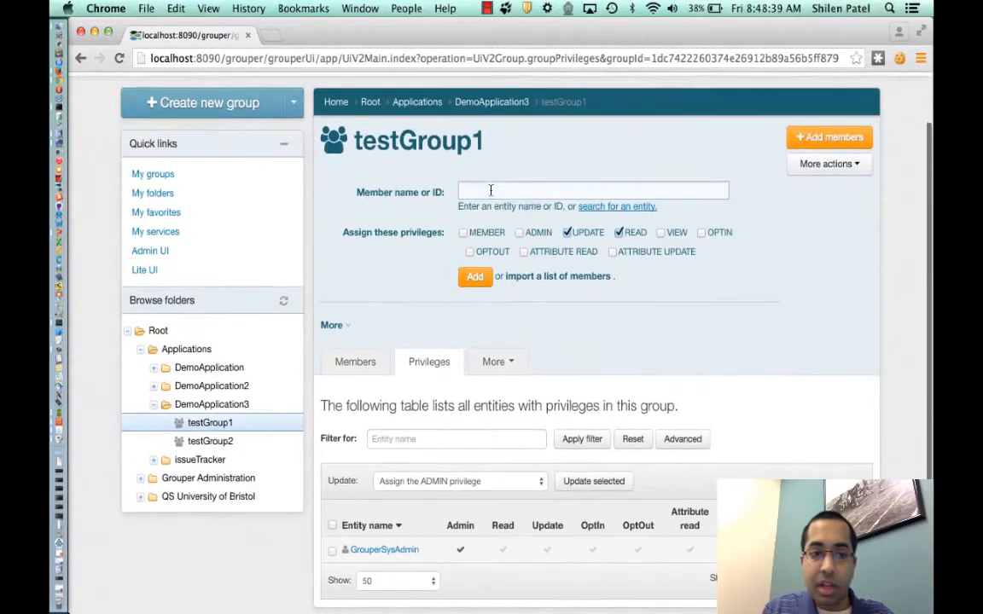
{"action": "left_click", "coordinate": [493, 191]}
{"action": "type", "text": "test"}
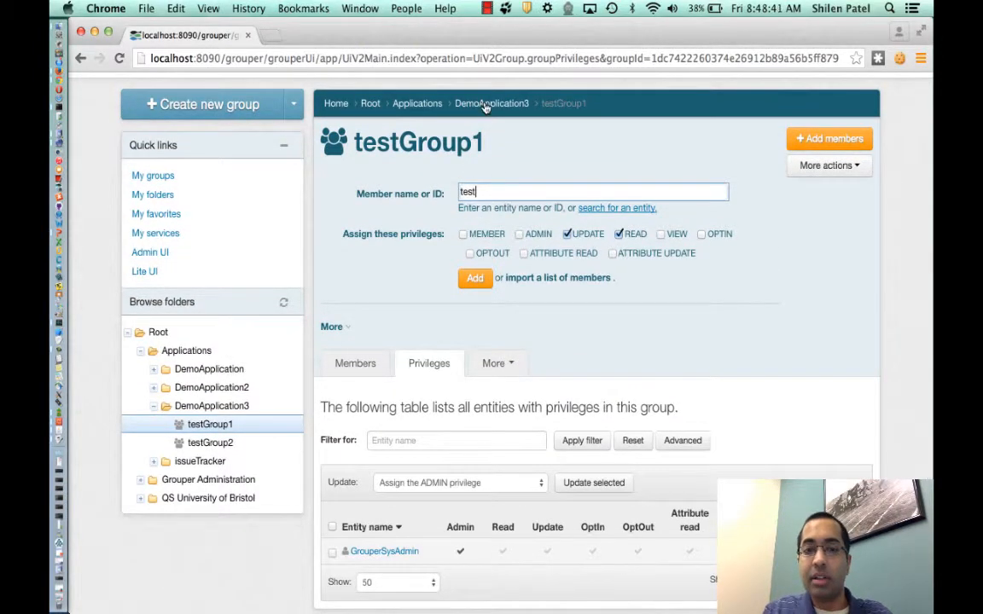
{"action": "type", "text": "group1"}
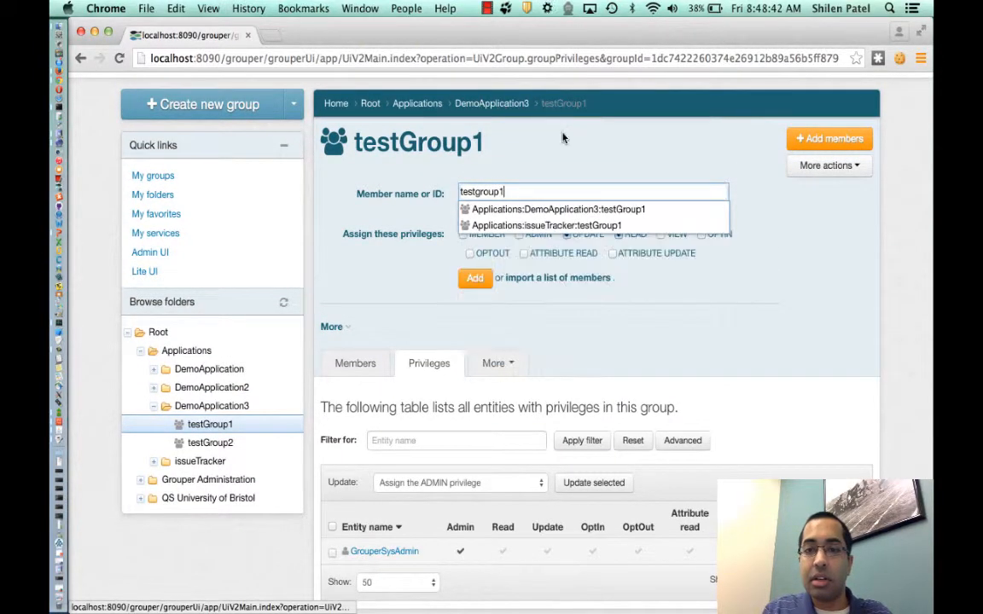
{"action": "left_click", "coordinate": [559, 210]}
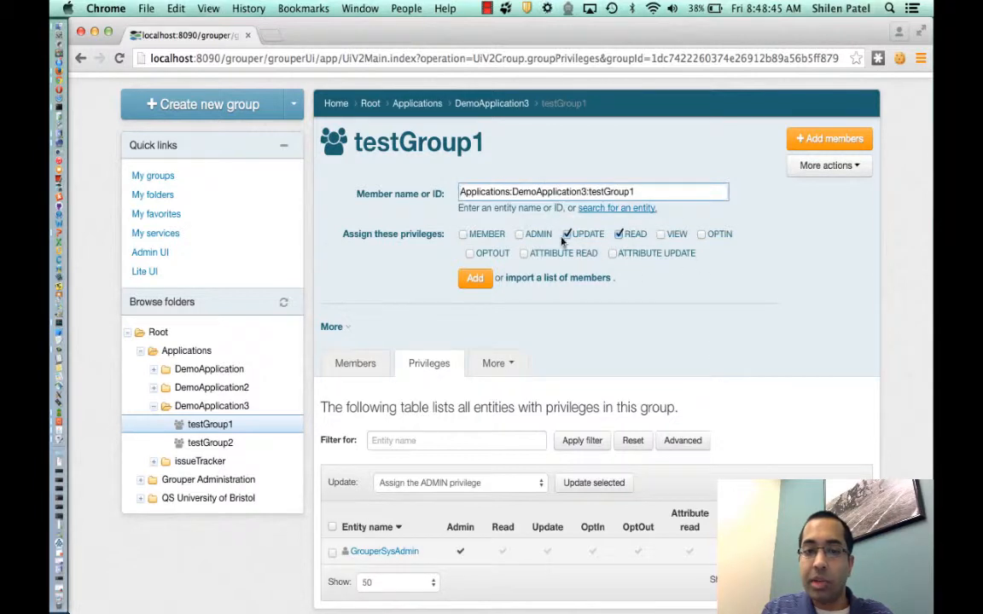
{"action": "left_click", "coordinate": [569, 235]}
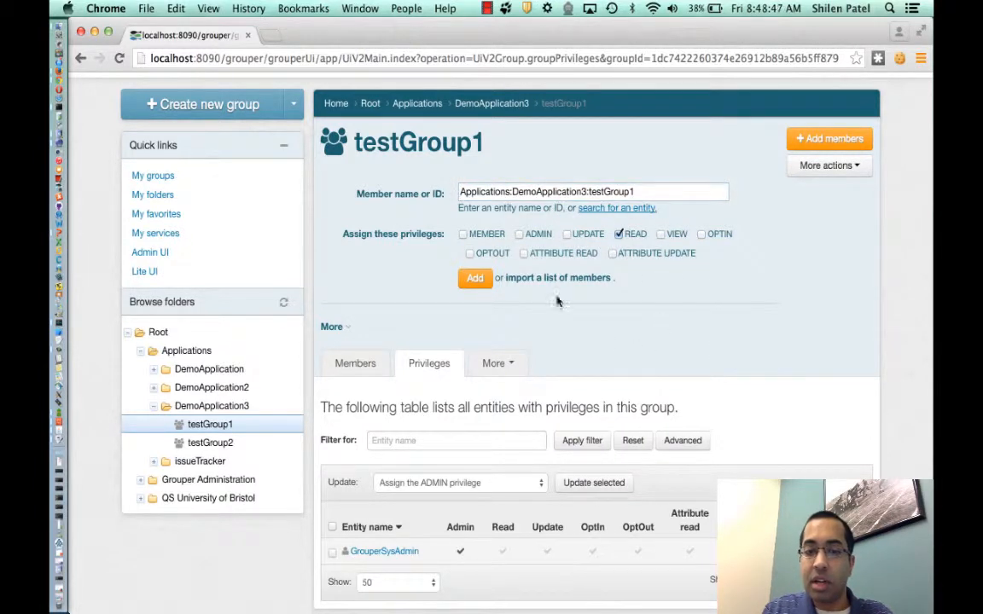
{"action": "left_click", "coordinate": [475, 280]}
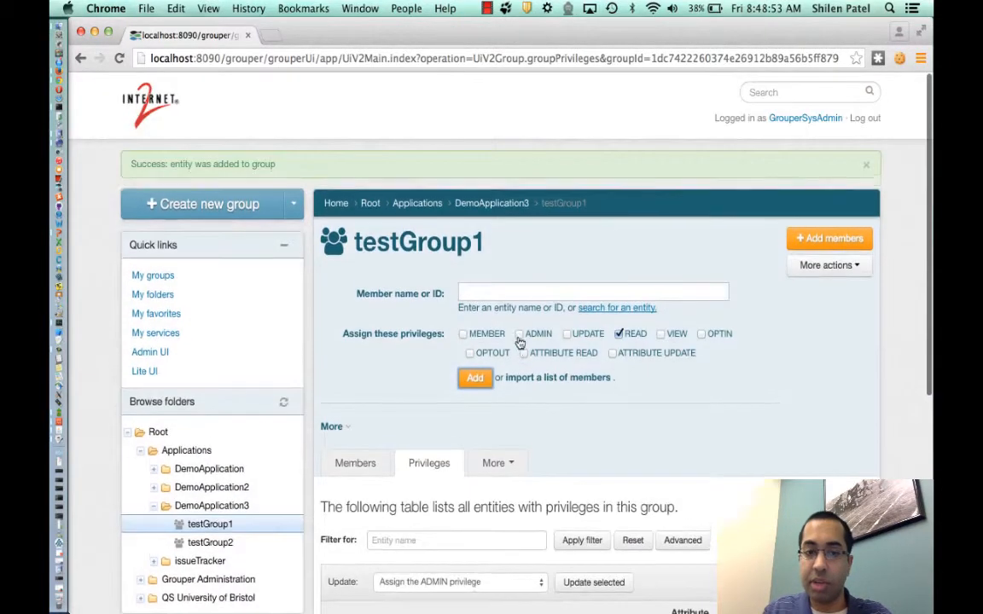
{"action": "scroll", "coordinate": [518, 337], "scroll_direction": "down", "scroll_amount": 4}
{"action": "scroll", "coordinate": [519, 339], "scroll_direction": "down", "scroll_amount": 2}
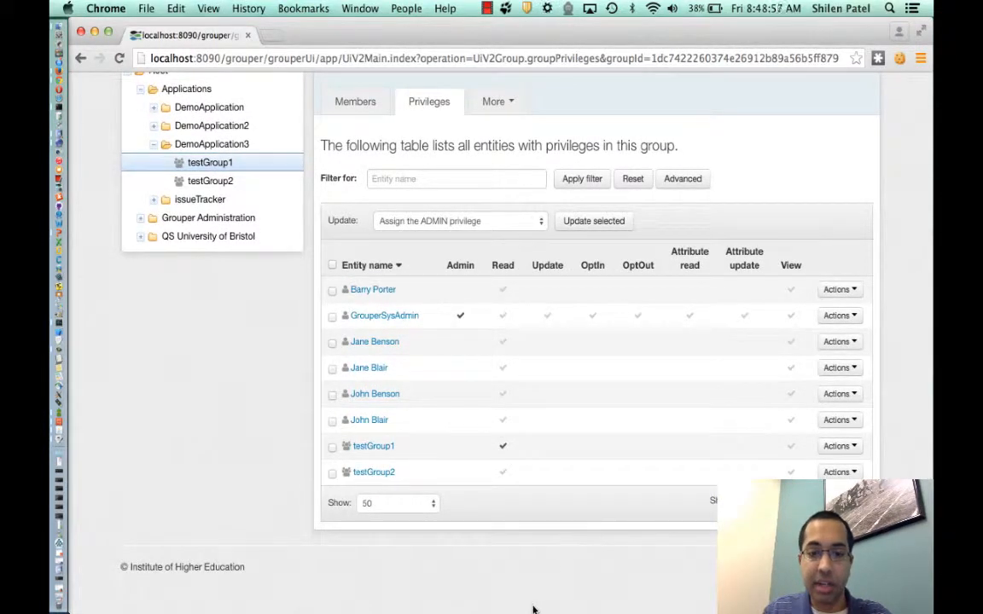
- Trace the privileges of the sixth entity in testGroup1's privileges table and return to the group
{"action": "mouse_move", "coordinate": [487, 446]}
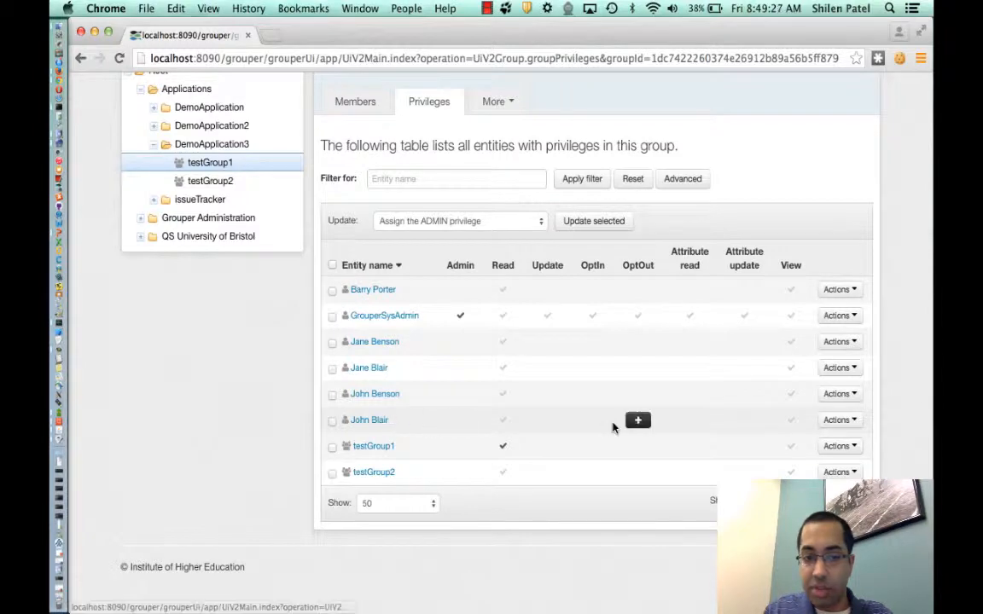
{"action": "left_click", "coordinate": [842, 423]}
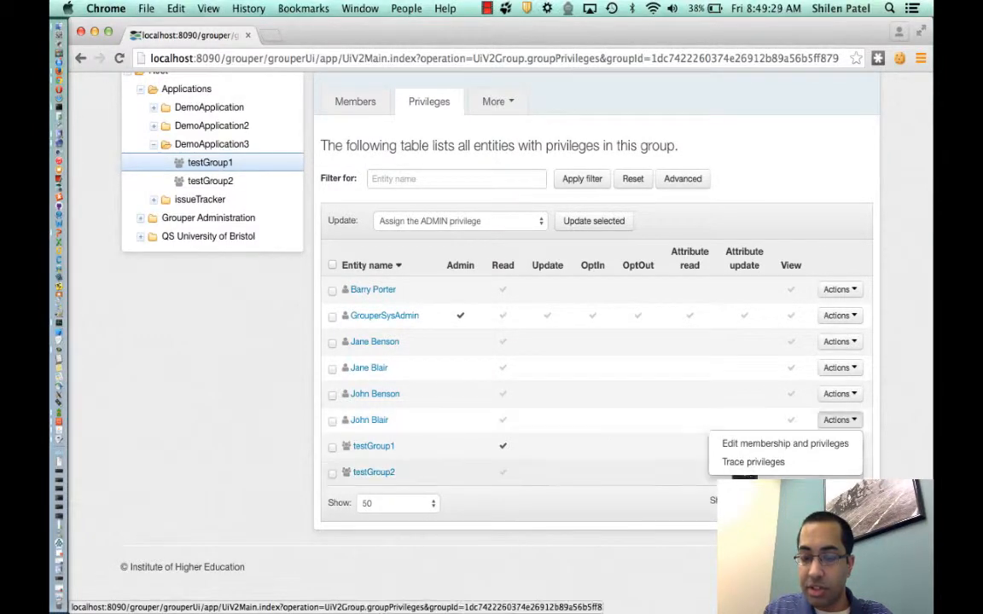
{"action": "left_click", "coordinate": [767, 465]}
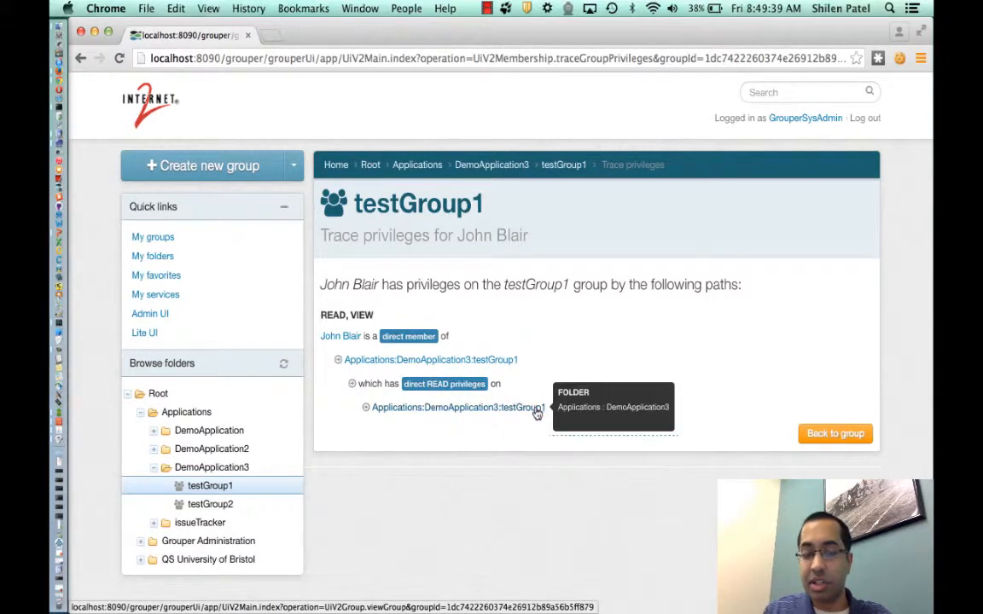
{"action": "left_click", "coordinate": [836, 436]}
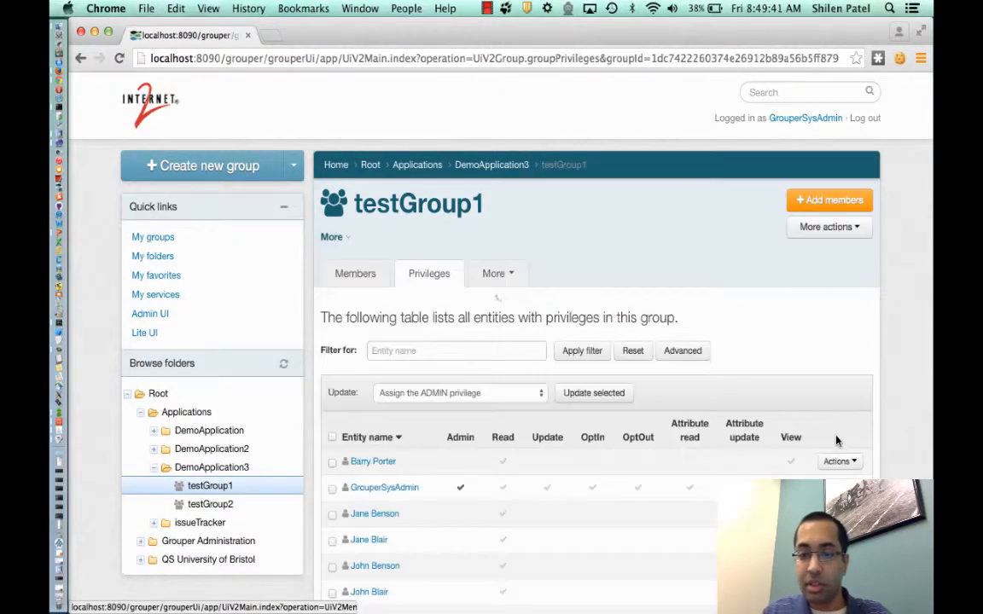
- Trace the privileges of the third entity in testGroup1's privileges table
{"action": "scroll", "coordinate": [713, 401], "scroll_direction": "down", "scroll_amount": 3}
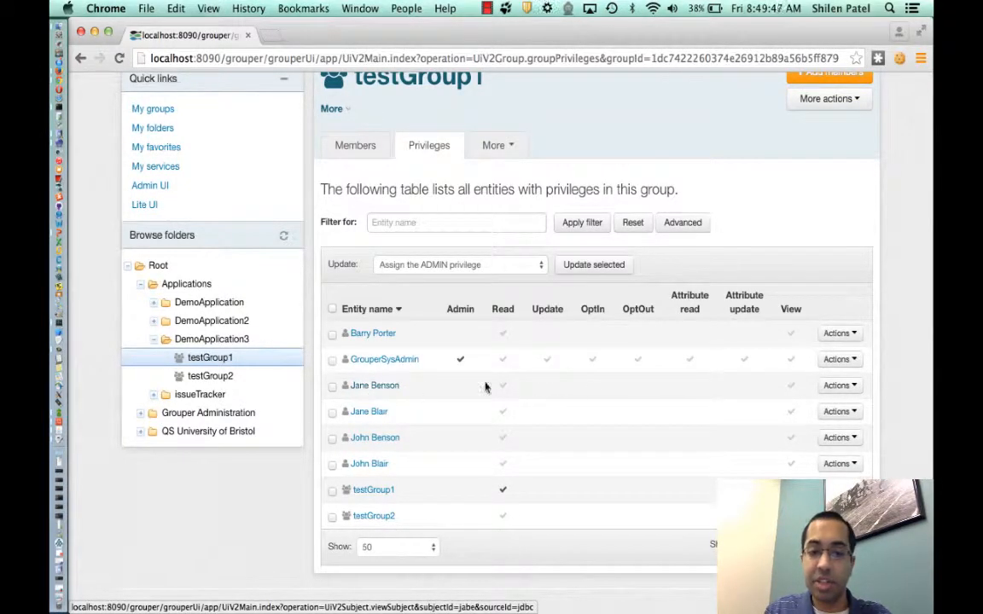
{"action": "left_click", "coordinate": [840, 385]}
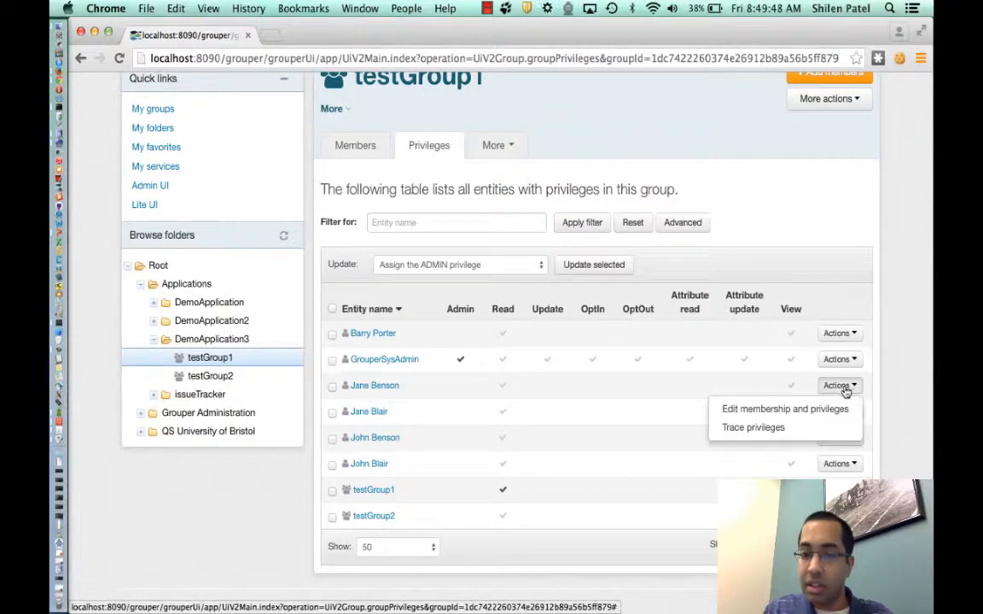
{"action": "left_click", "coordinate": [778, 429]}
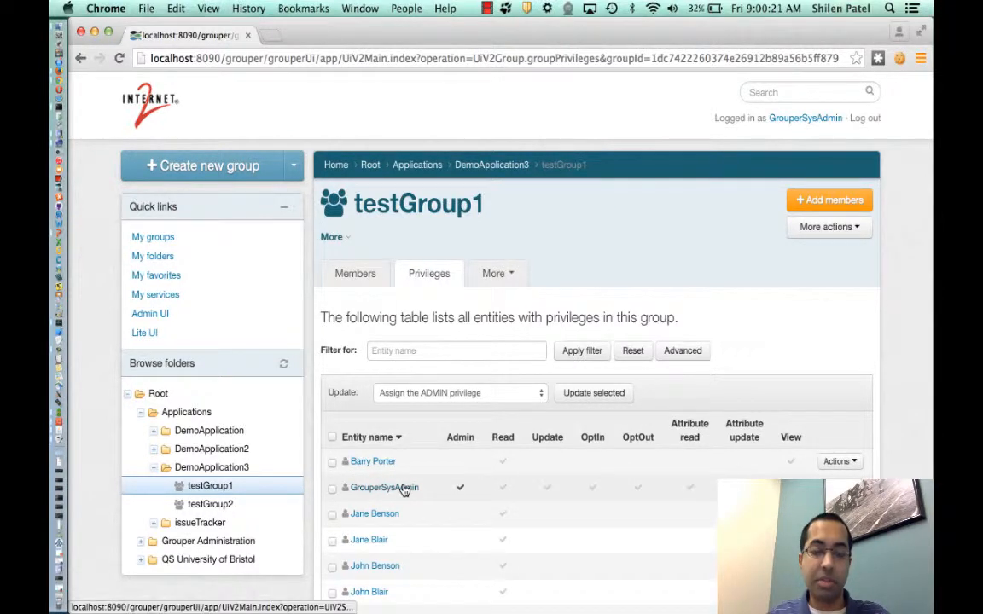
- Open testGroup2 in DemoApplication3 and list its memberships in other groups
{"action": "left_click", "coordinate": [221, 505]}
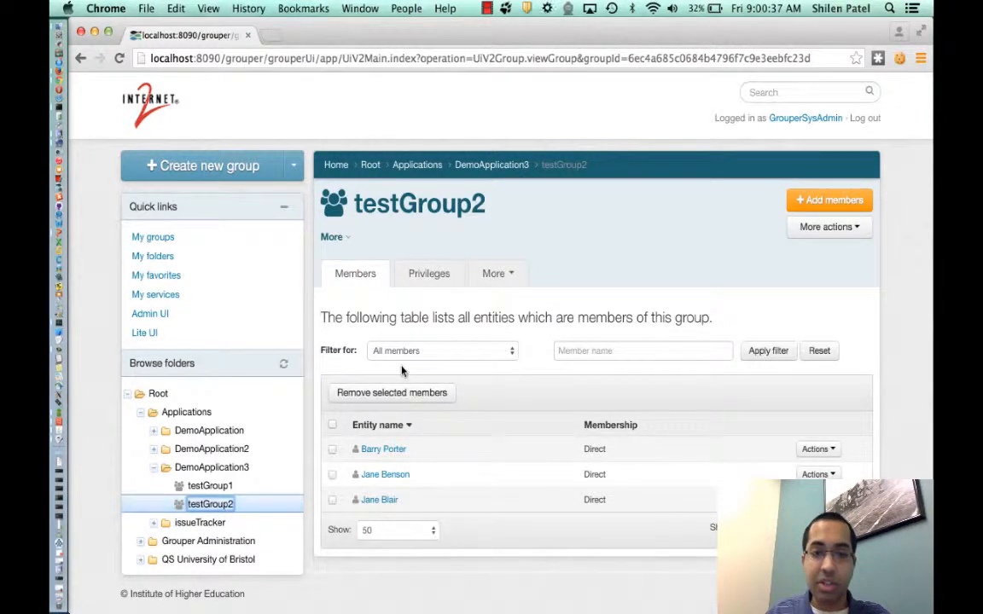
{"action": "left_click", "coordinate": [496, 276]}
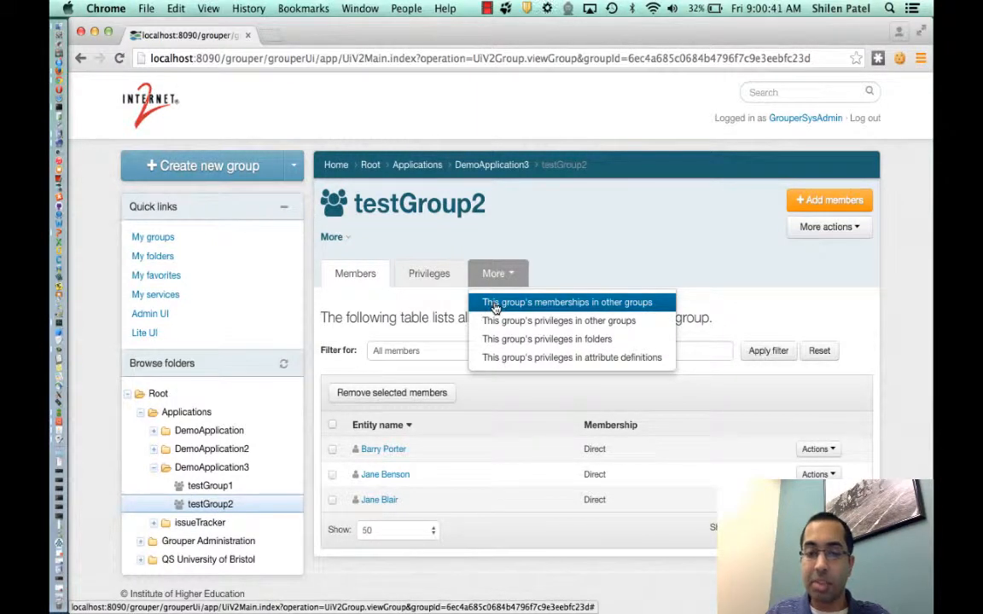
{"action": "left_click", "coordinate": [495, 305]}
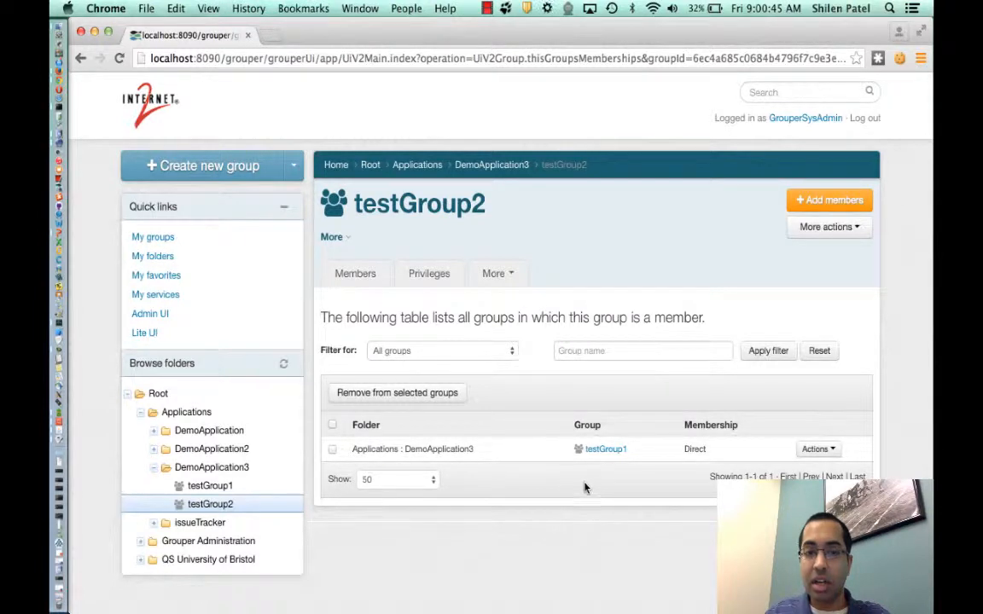
- List testGroup2's privileges in other groups, and assign and revoke its ADMIN privilege on testGroup1
{"action": "left_click", "coordinate": [499, 274]}
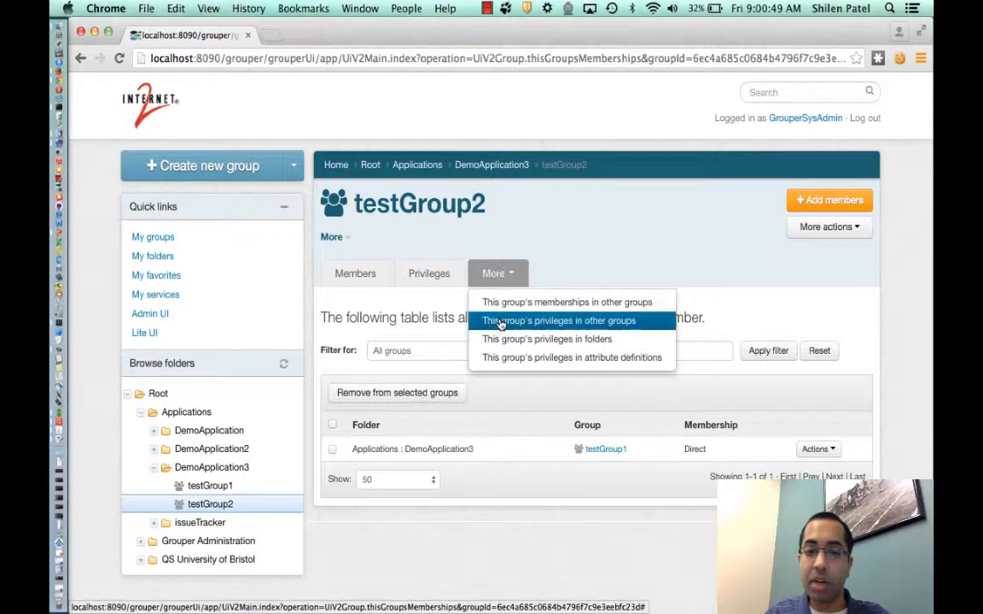
{"action": "left_click", "coordinate": [504, 323]}
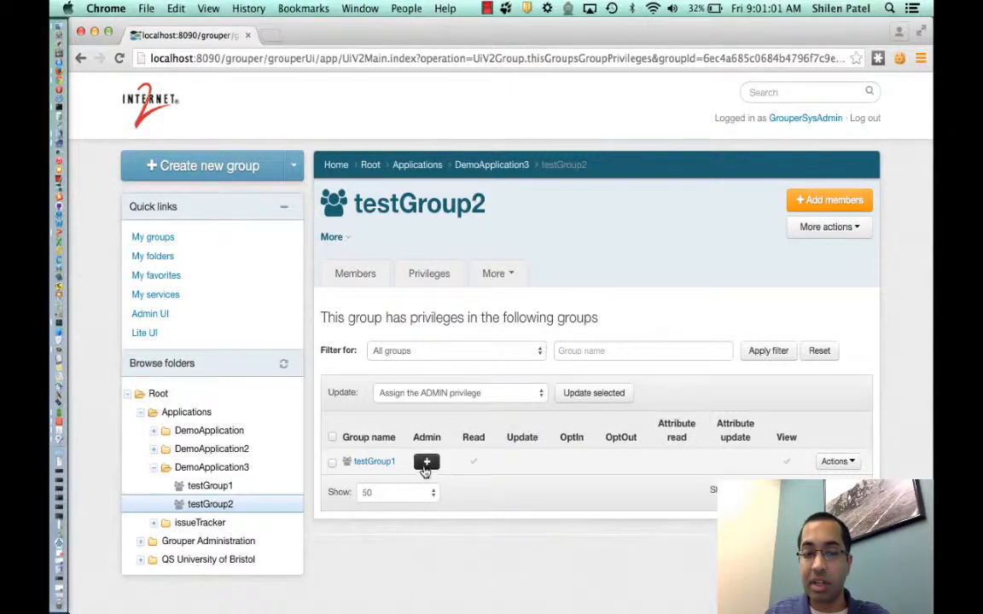
{"action": "left_click", "coordinate": [427, 462]}
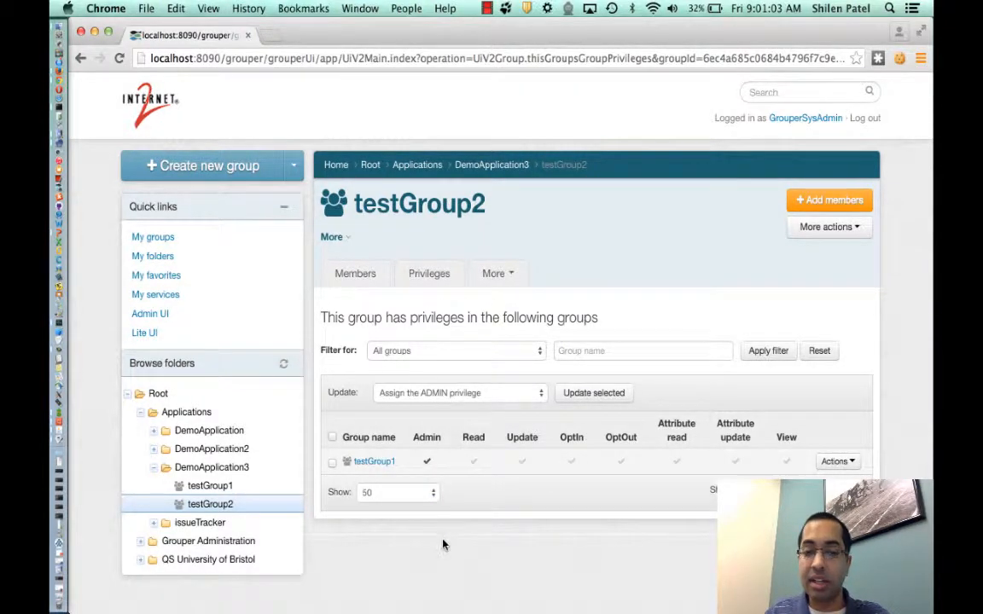
{"action": "left_click", "coordinate": [426, 462]}
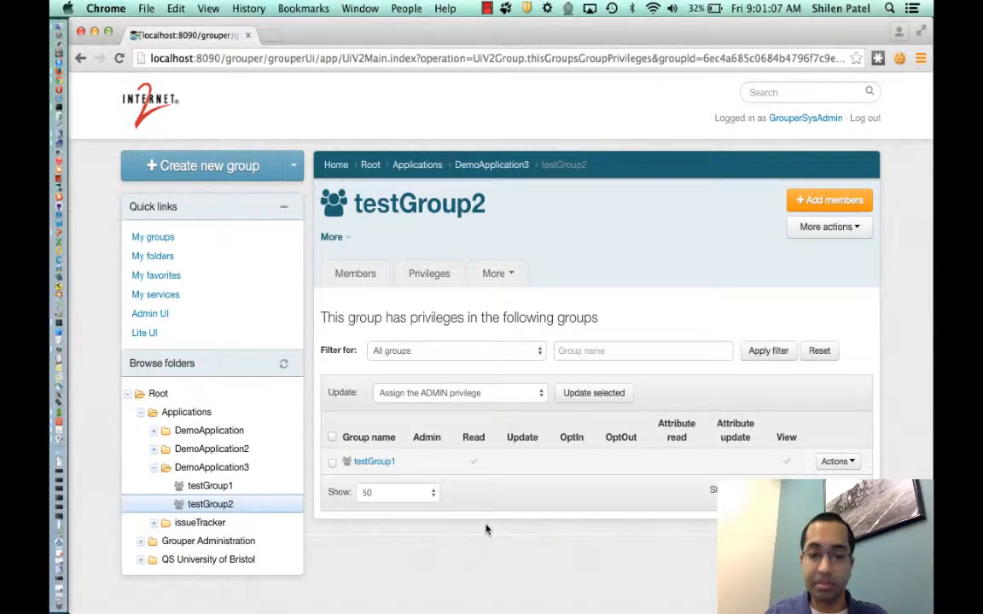
- List testGroup2's privileges in folders and its privileges in attribute definitions
{"action": "left_click", "coordinate": [499, 273]}
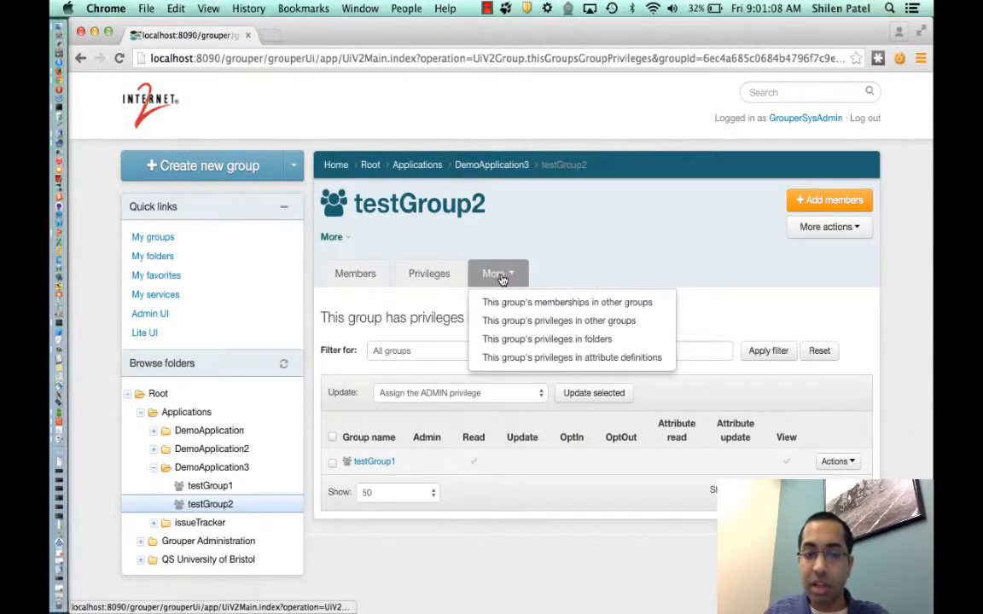
{"action": "left_click", "coordinate": [506, 347]}
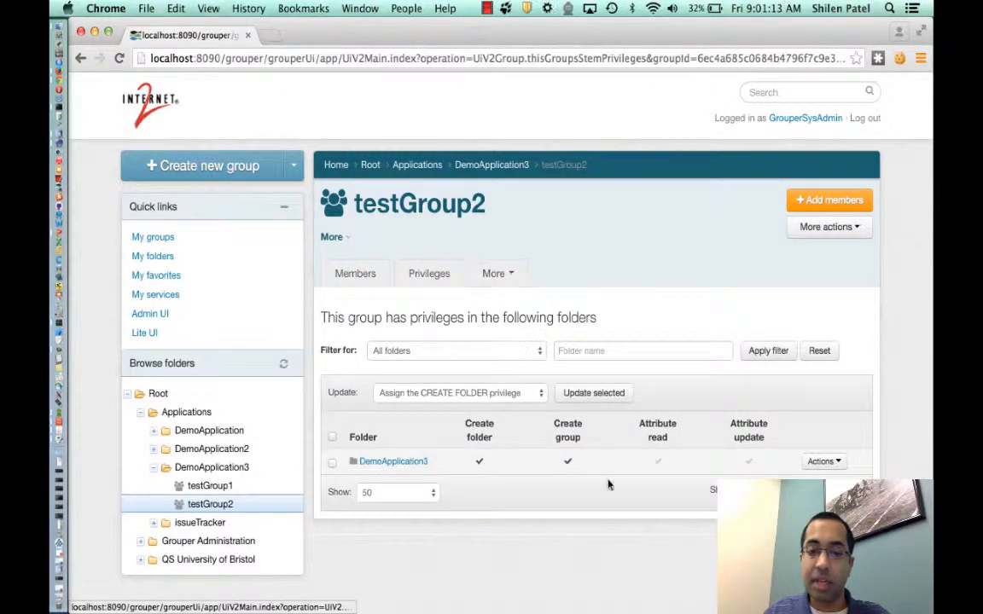
{"action": "left_click", "coordinate": [506, 276]}
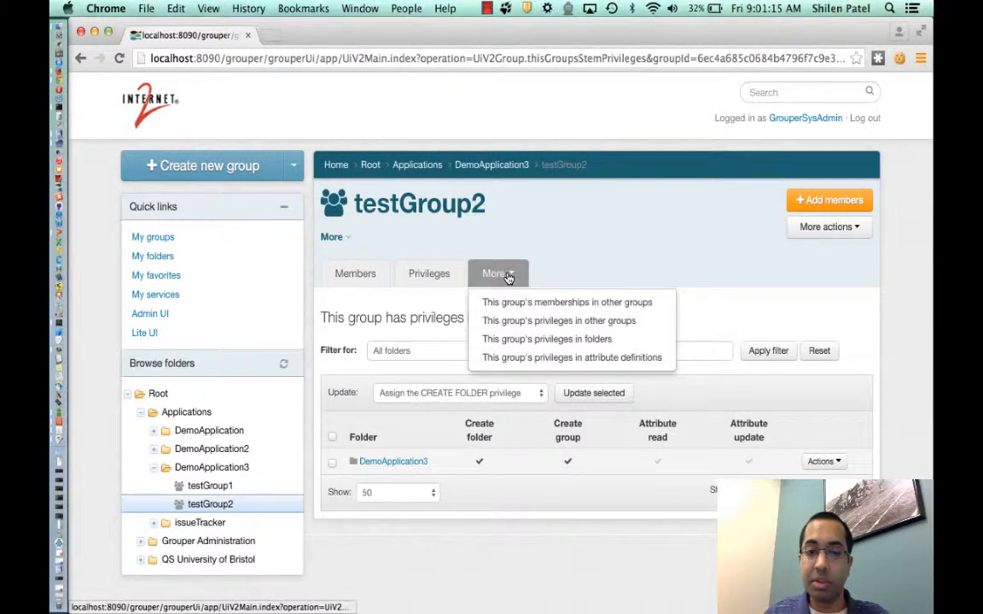
{"action": "left_click", "coordinate": [513, 361]}
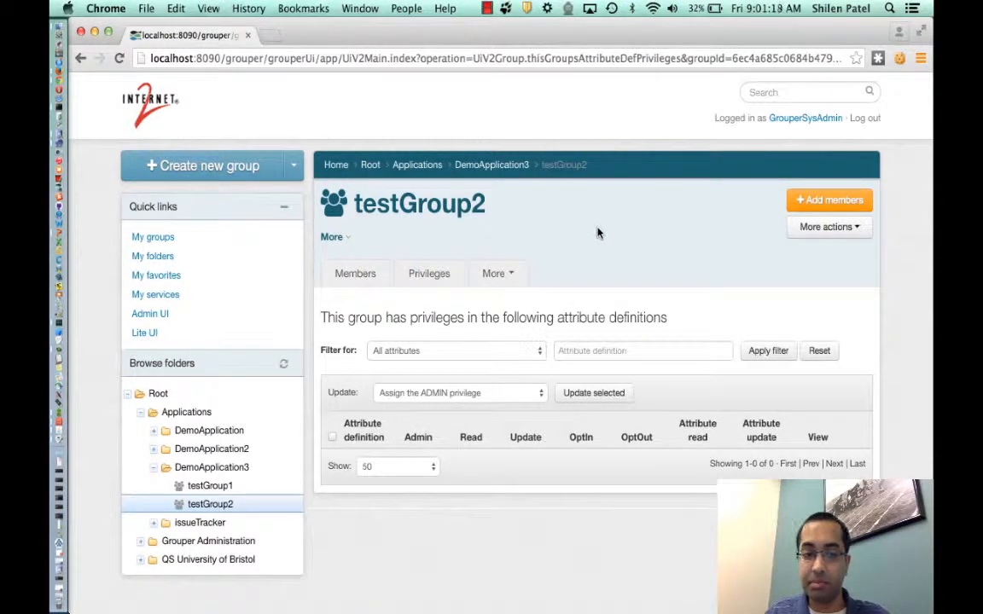